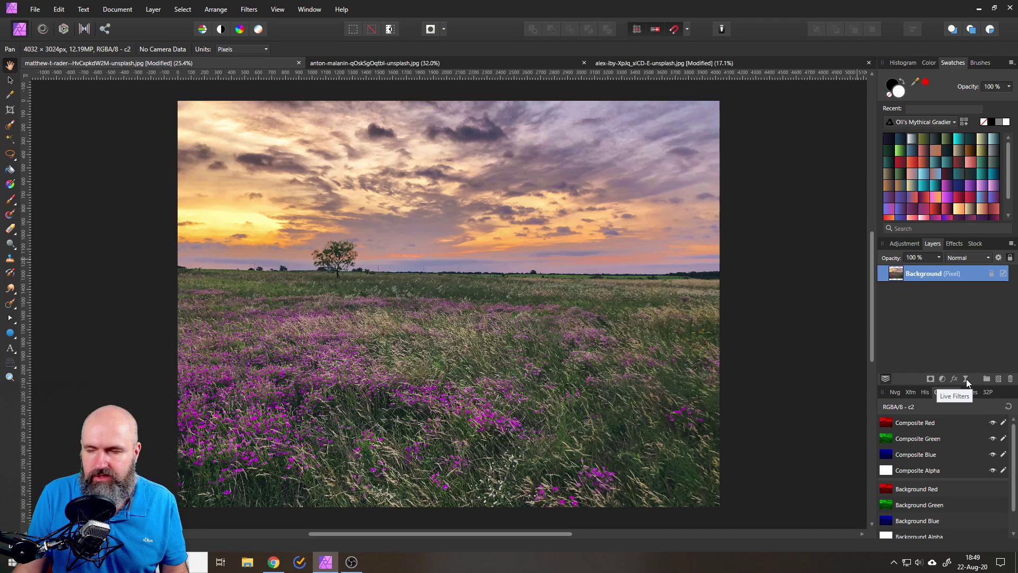
- Add a live Depth of Field filter to the meadow photo and tighten its inner elliptical focus area around the field's centre
left_click(966, 378)
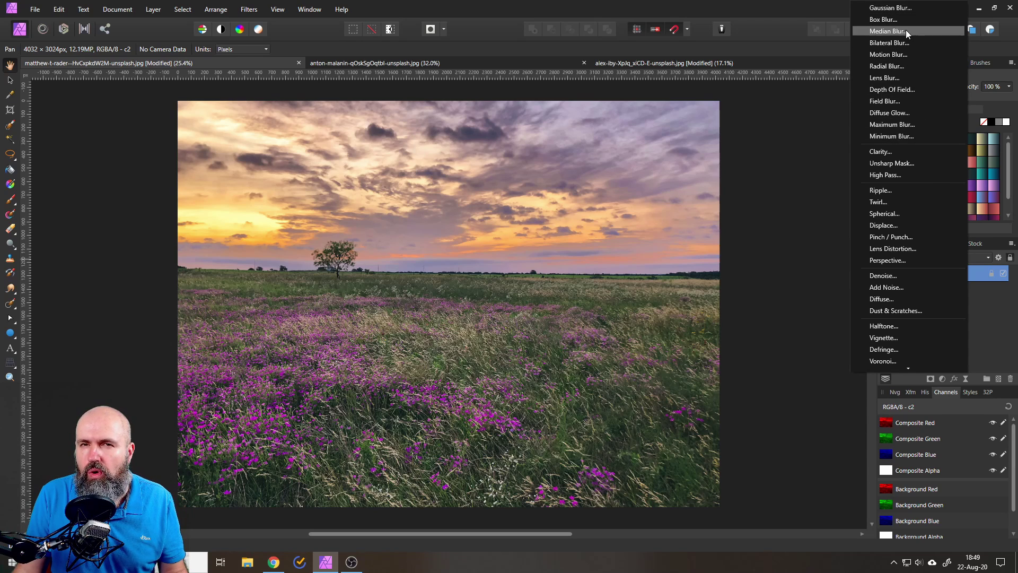
left_click(902, 90)
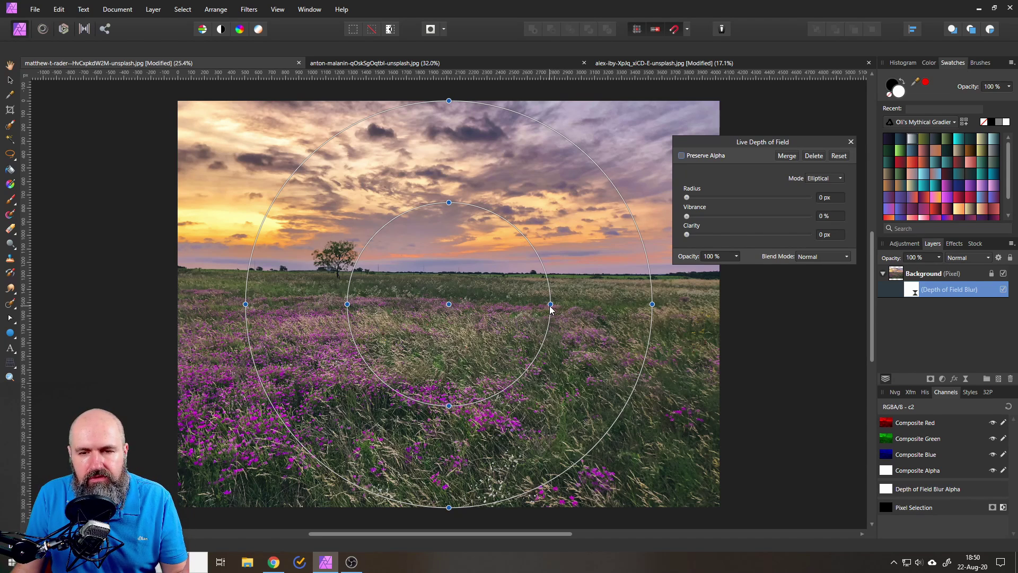
left_click_drag(550, 307, 512, 308)
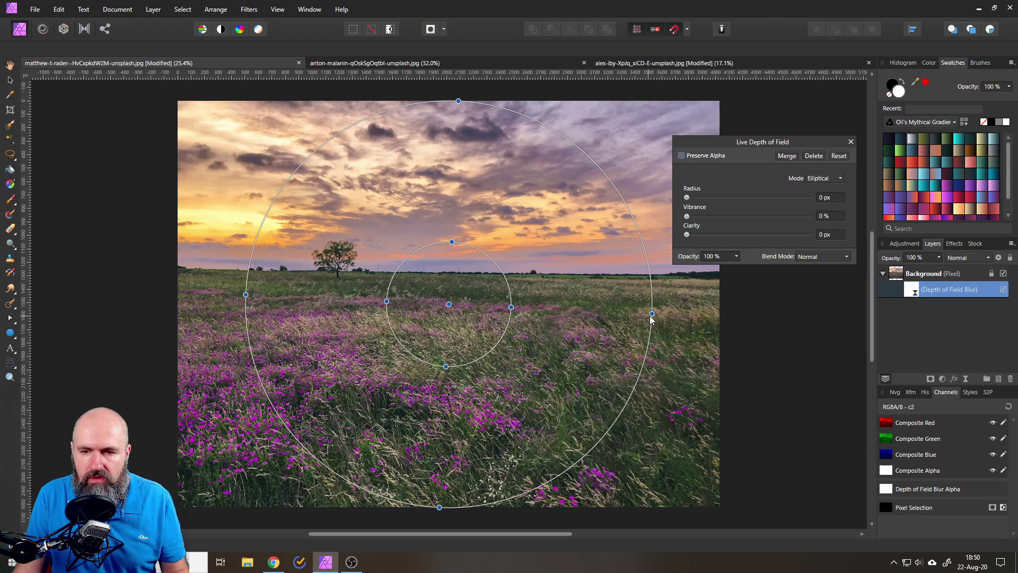
left_click_drag(652, 313, 659, 307)
mouse_move(450, 305)
left_mouse_down()
mouse_move(295, 240)
mouse_move(446, 269)
mouse_move(416, 291)
mouse_move(436, 306)
left_mouse_up()
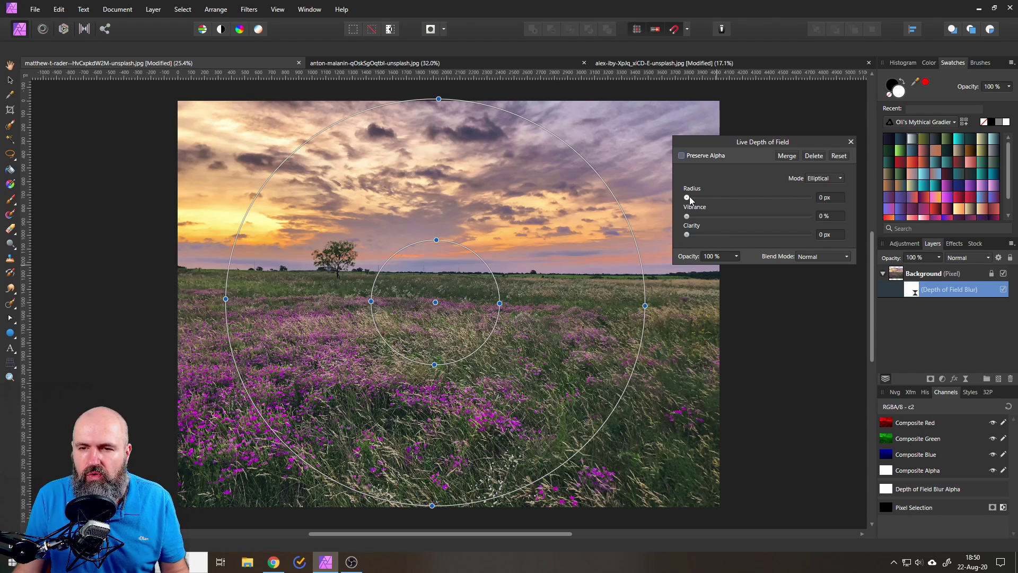
- Set the depth of field blur radius to 100 px and turn on Preserve Alpha
left_click_drag(688, 197, 826, 198)
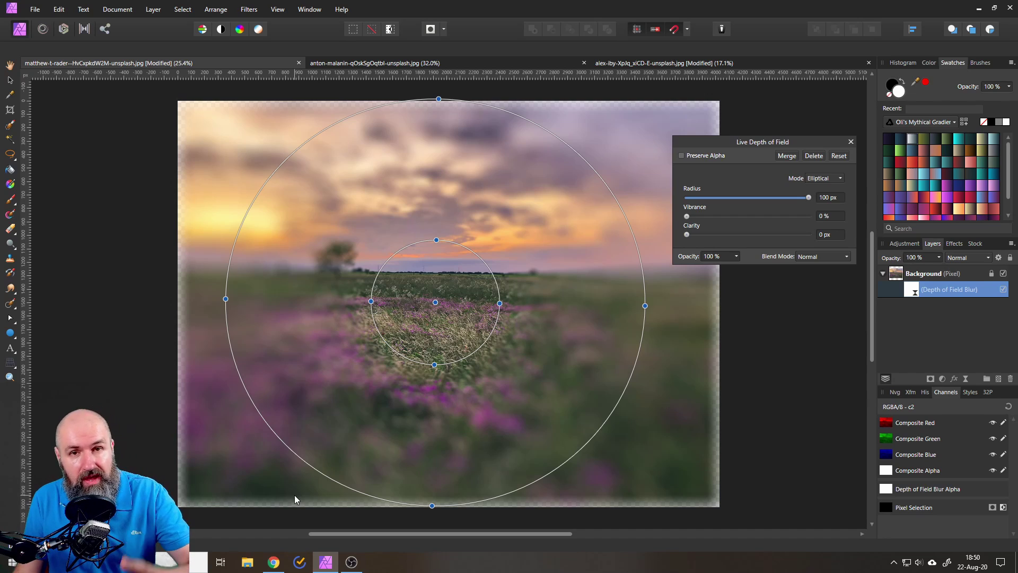
left_click(682, 155)
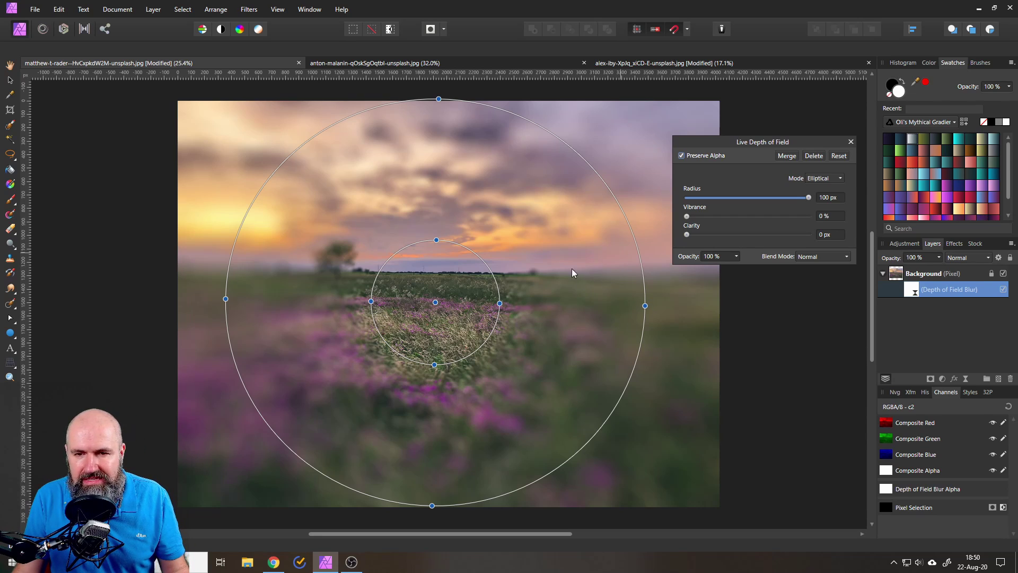
- Try different sizes for the inner and outer ellipses of the depth of field blur, ending with a mid-sized inner focus area
left_click_drag(645, 305, 666, 300)
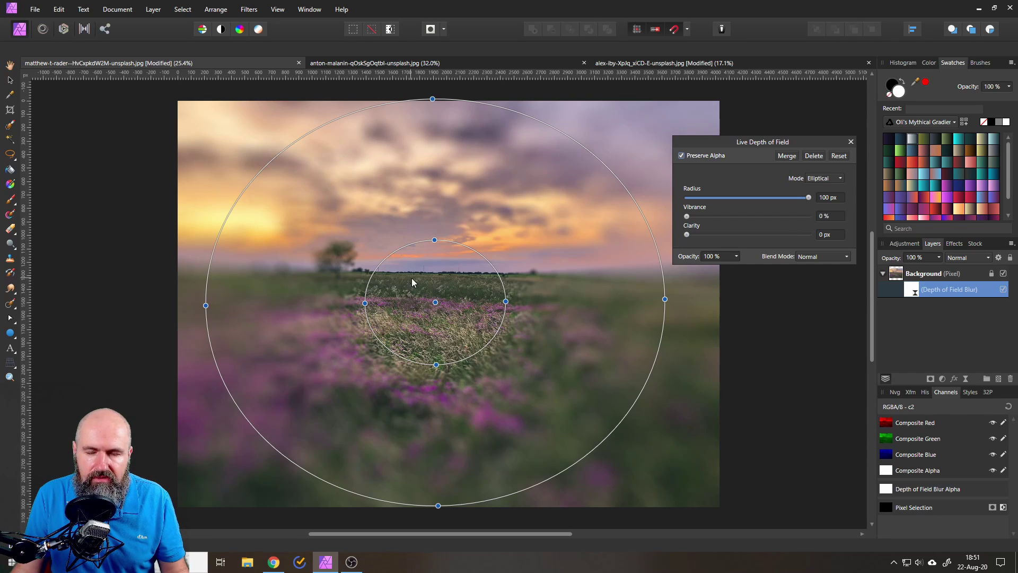
left_click_drag(505, 302, 571, 302)
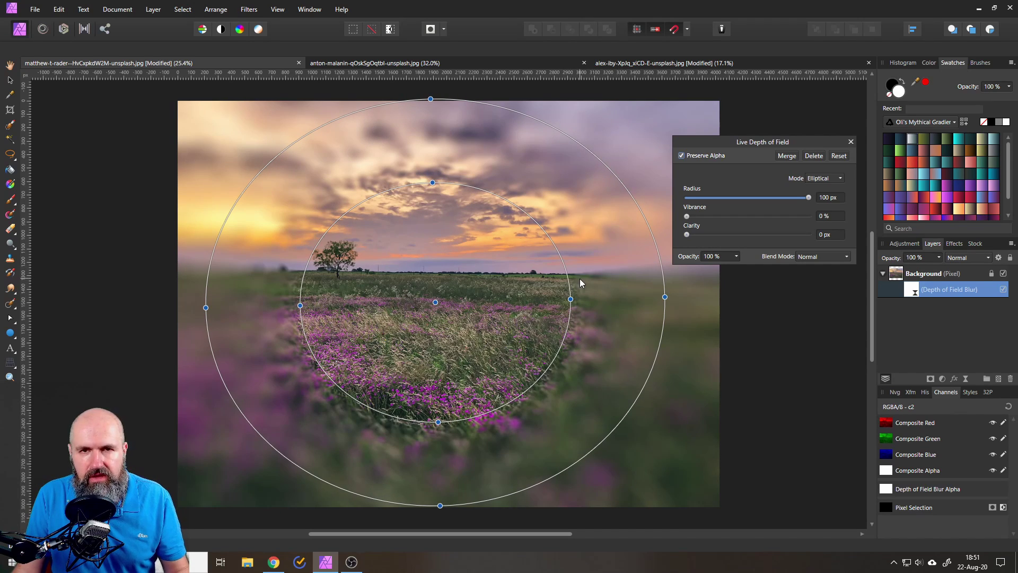
left_click_drag(572, 302, 459, 307)
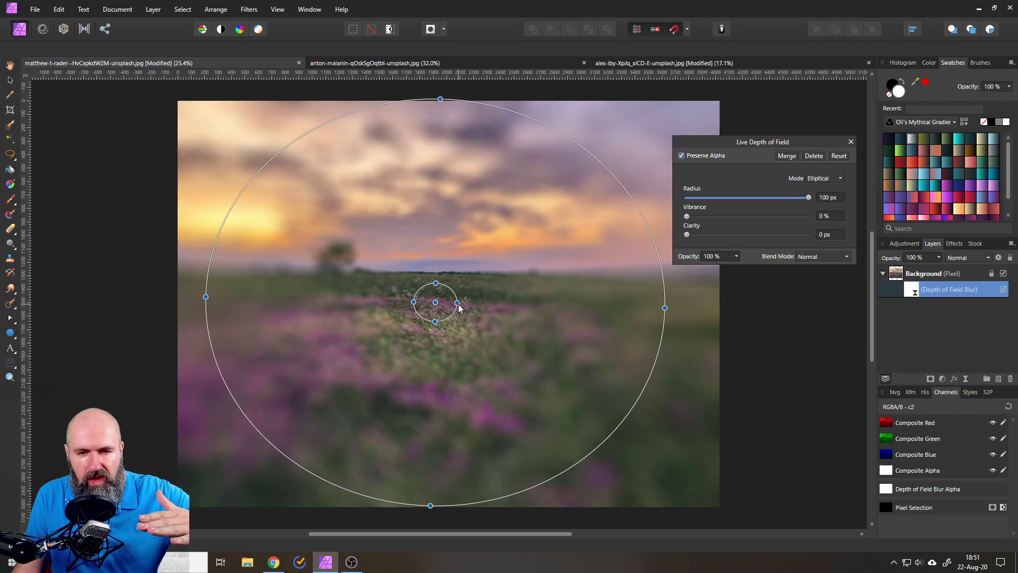
left_click_drag(458, 302, 636, 286)
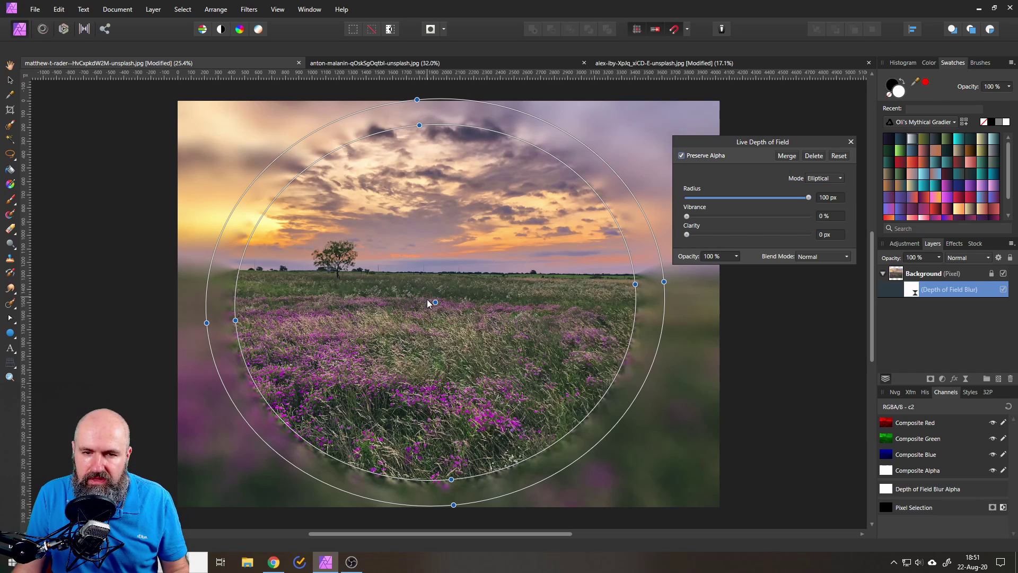
mouse_move(436, 303)
left_mouse_down()
mouse_move(351, 262)
mouse_move(459, 307)
mouse_move(439, 299)
left_mouse_up()
left_click_drag(639, 281, 540, 293)
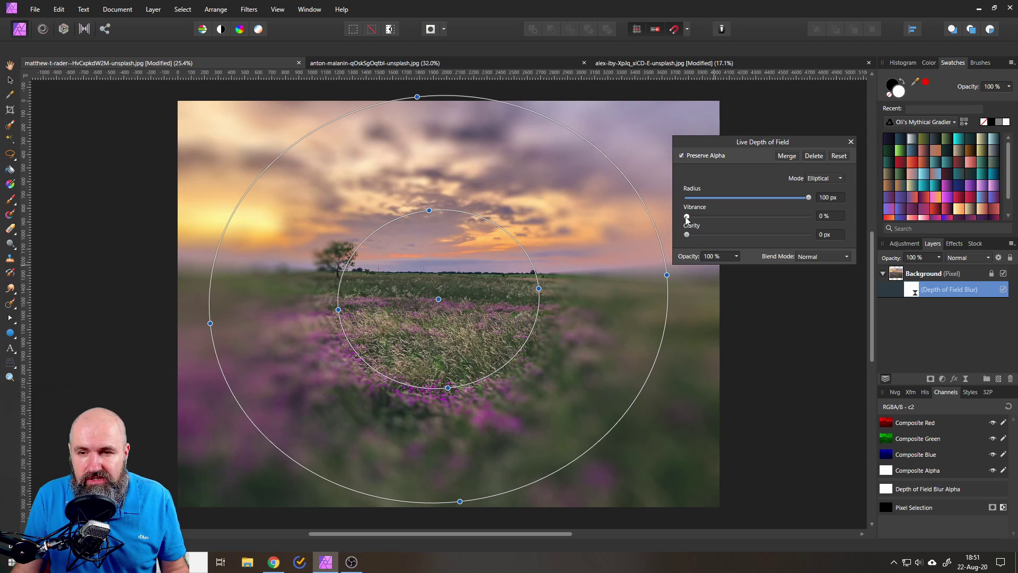
- Try Vibrance at 100% and Clarity at 27.5 px on the depth of field filter, returning each to 0
left_click_drag(687, 217, 820, 223)
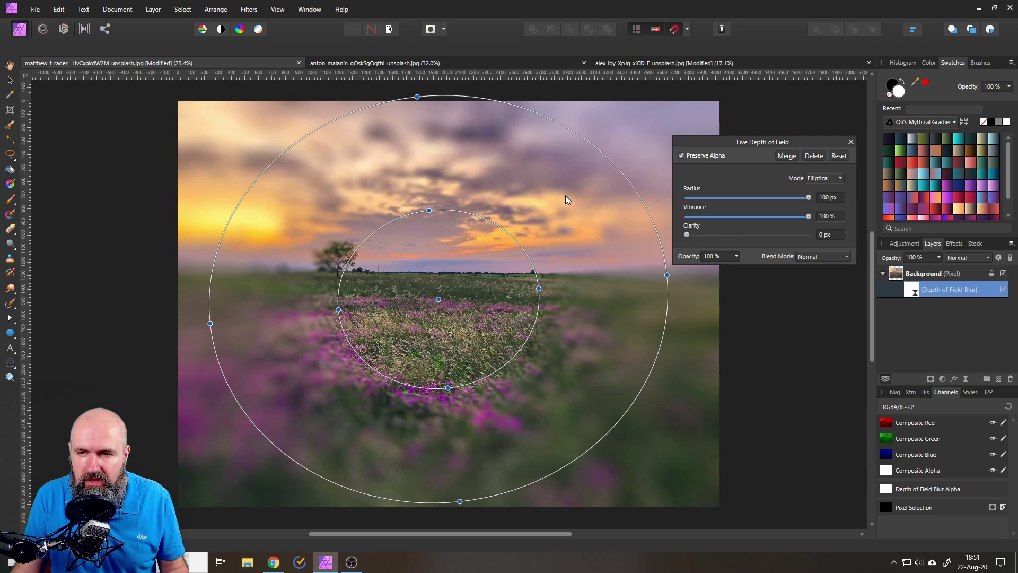
left_click_drag(809, 217, 669, 221)
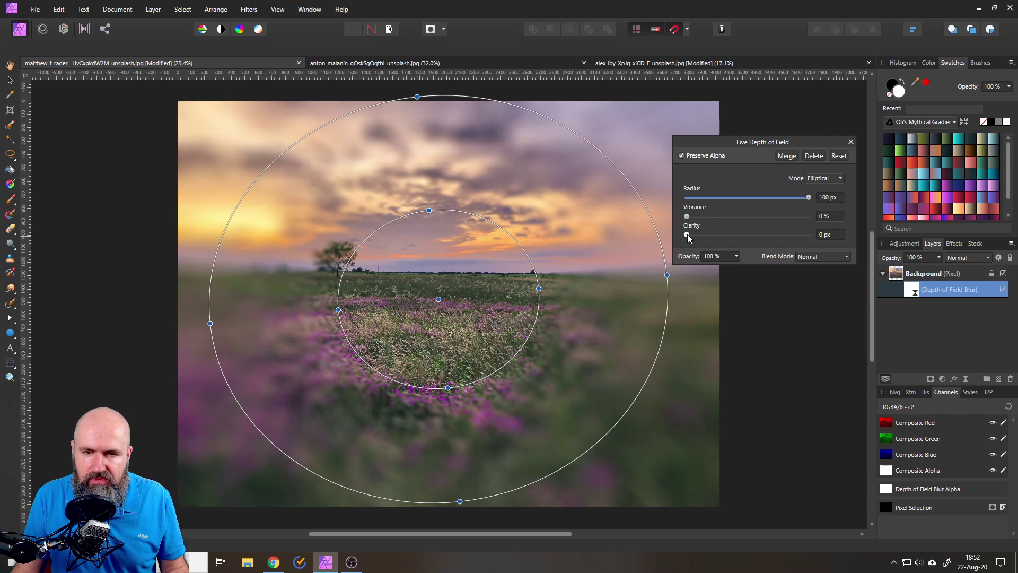
left_click_drag(687, 235, 764, 235)
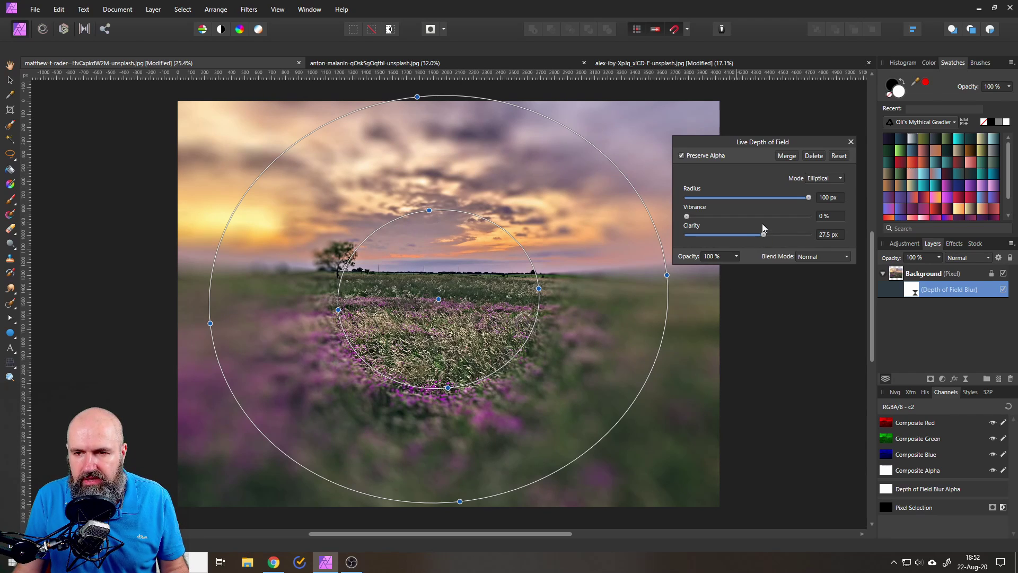
left_click_drag(764, 235, 687, 235)
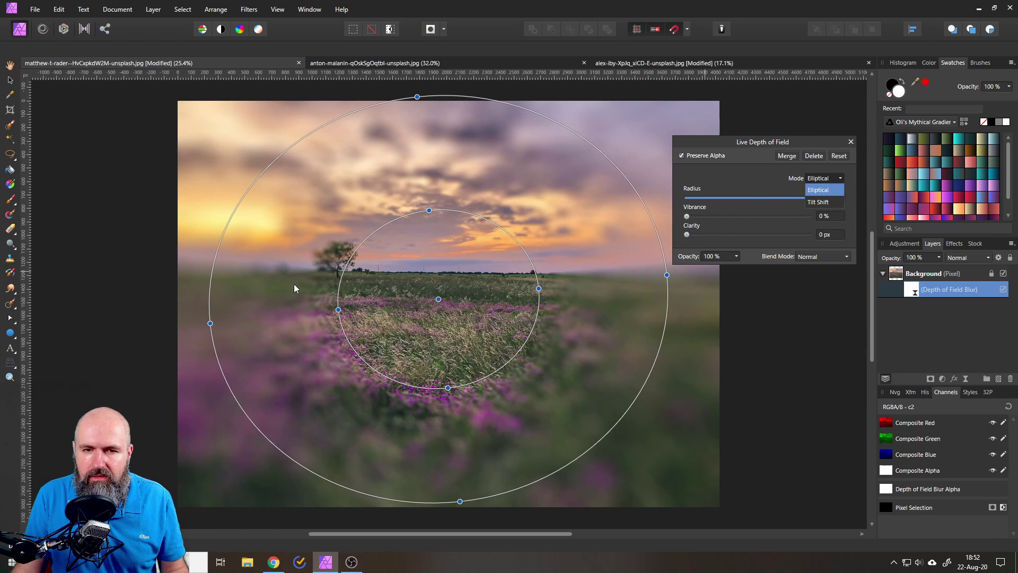
- Switch the depth of field filter to Tilt Shift mode, narrow the sharp band to just below the horizon, and close its settings
left_click(824, 204)
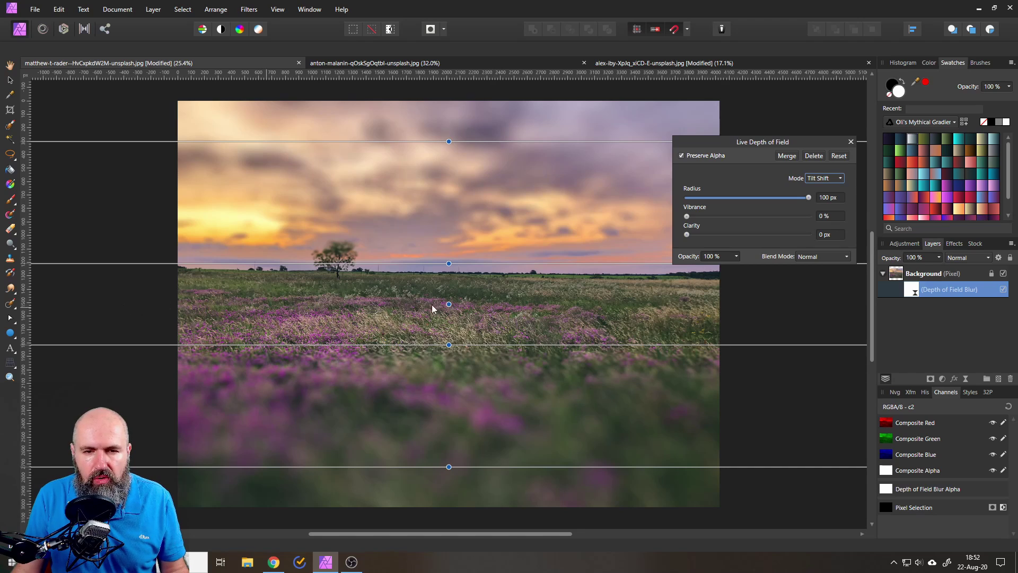
mouse_move(447, 260)
left_mouse_down()
mouse_move(453, 173)
mouse_move(447, 279)
left_mouse_up()
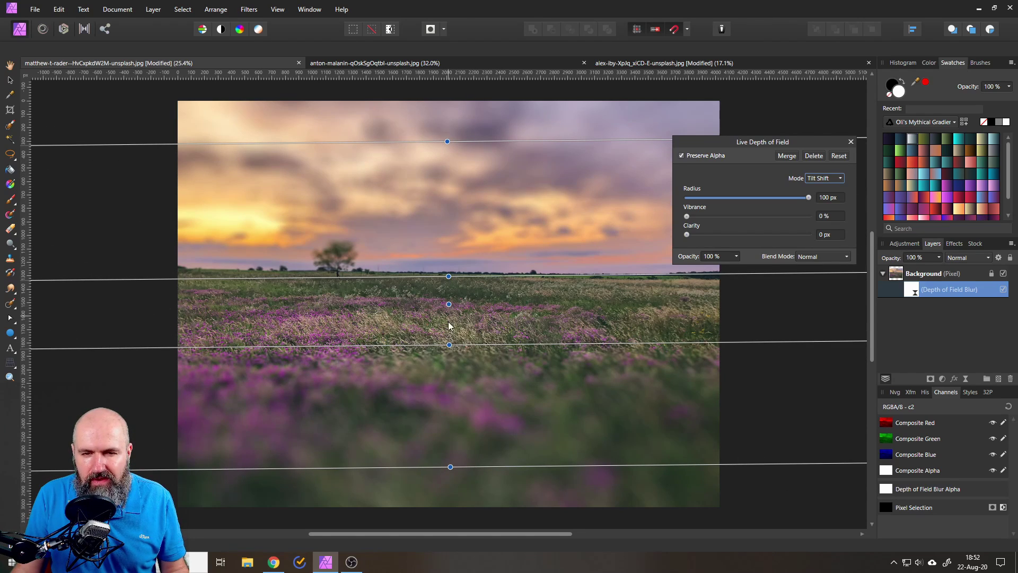
mouse_move(449, 344)
left_mouse_down()
mouse_move(448, 320)
mouse_move(461, 357)
mouse_move(450, 344)
left_mouse_up()
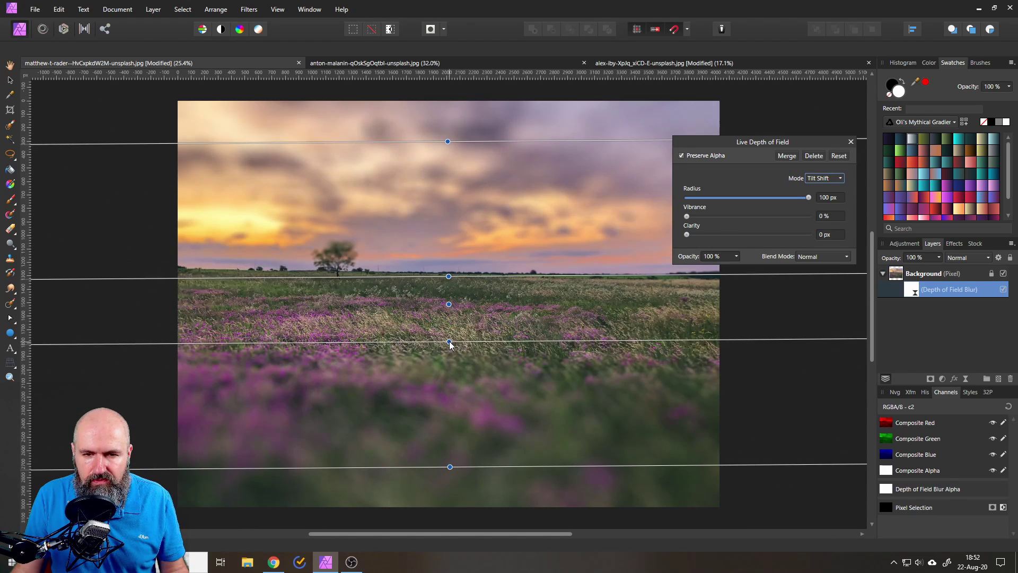
key("h")
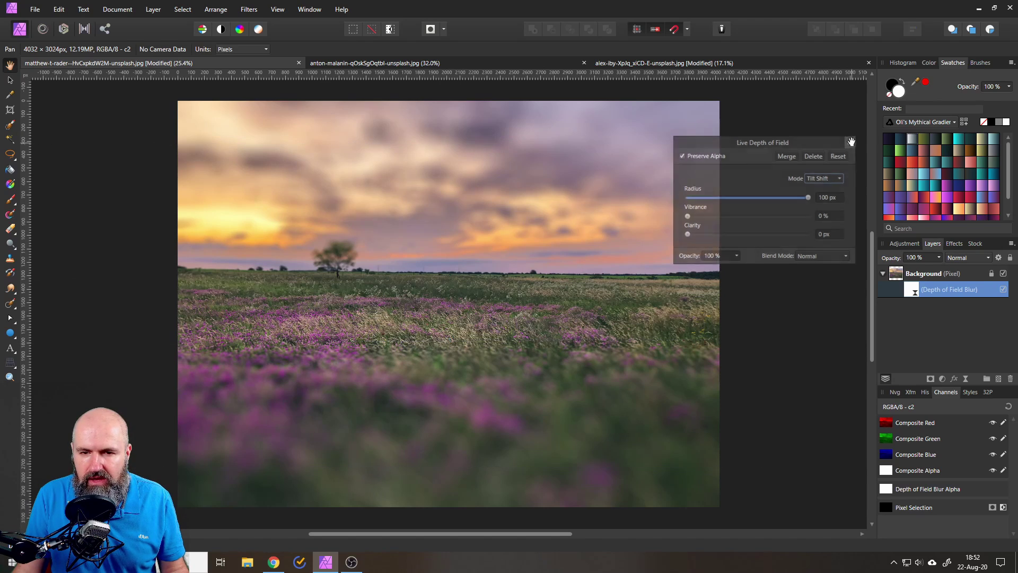
left_click(852, 141)
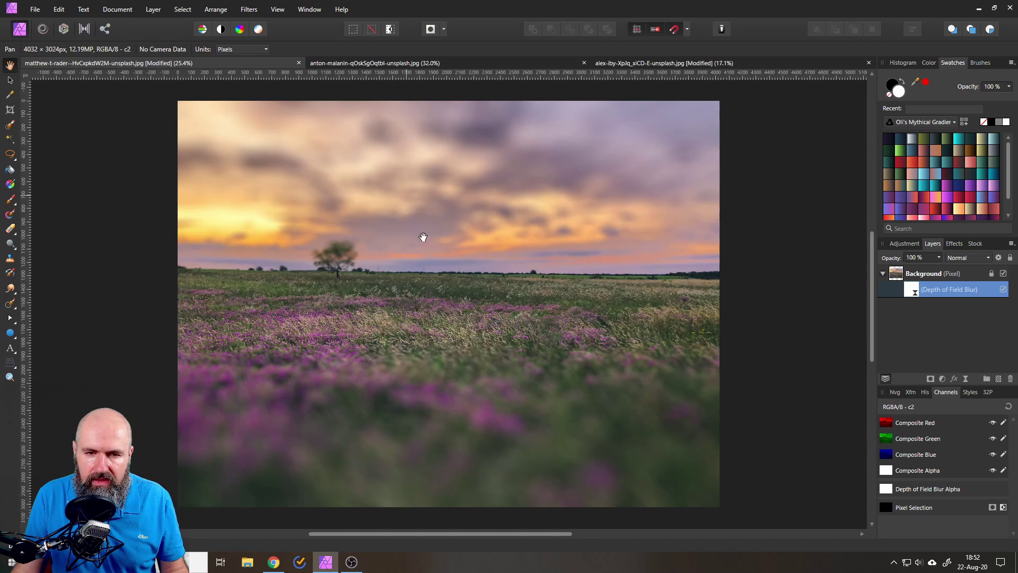
- Switch to the portrait of the woman by the shutter and delete the group layer above its Background
left_click(434, 63)
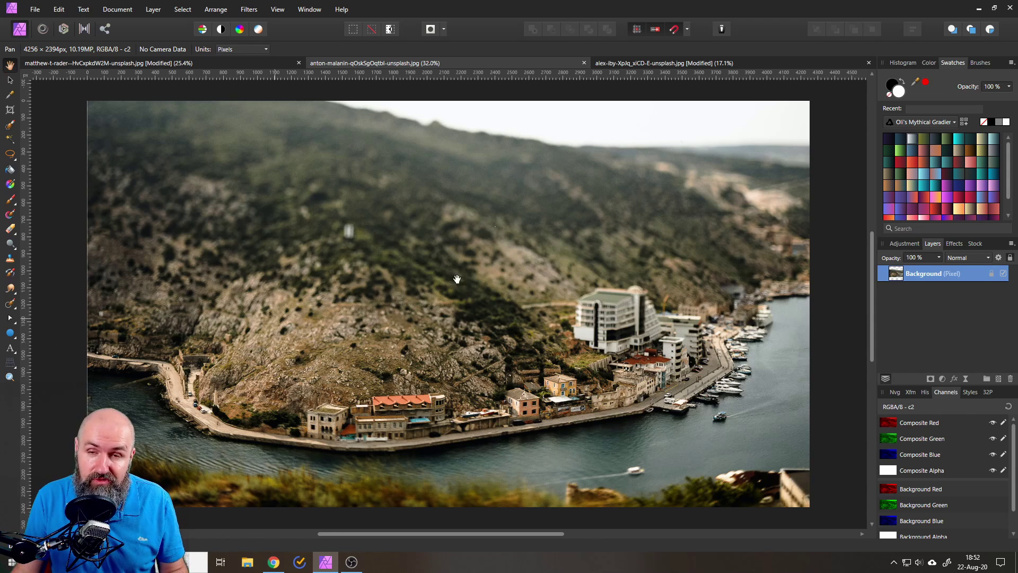
left_click(664, 62)
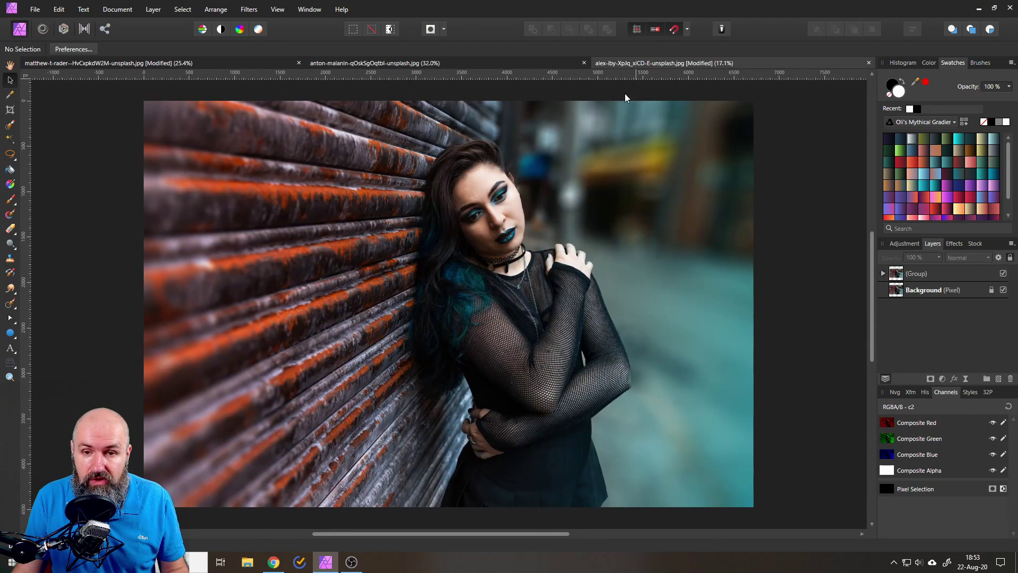
left_click(1003, 275)
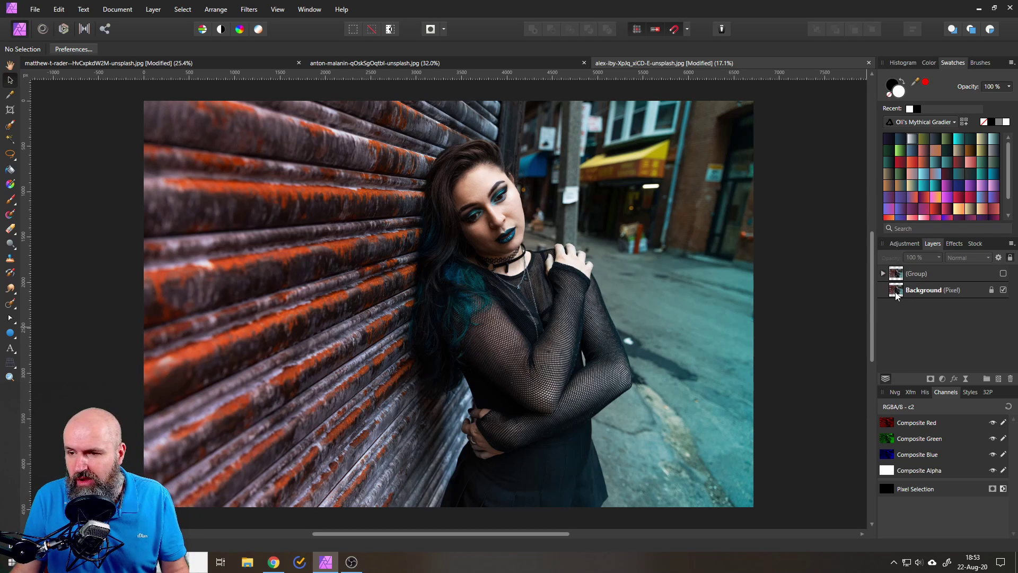
left_click(901, 273)
left_click(1011, 378)
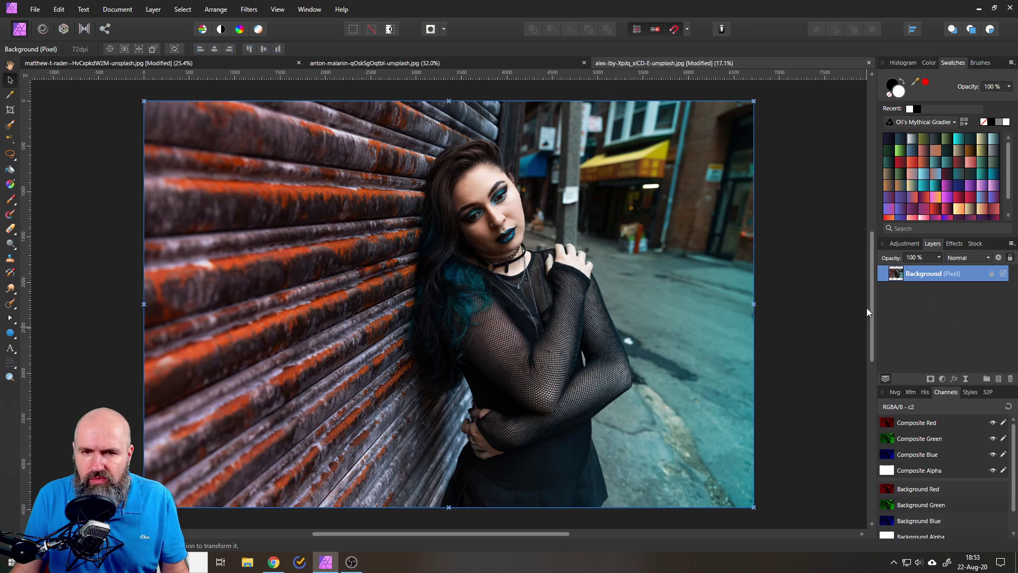
- Select the woman with the Selection Brush at 49 px width, cleaning up the selection at her elbow and along her hair
left_click(10, 125)
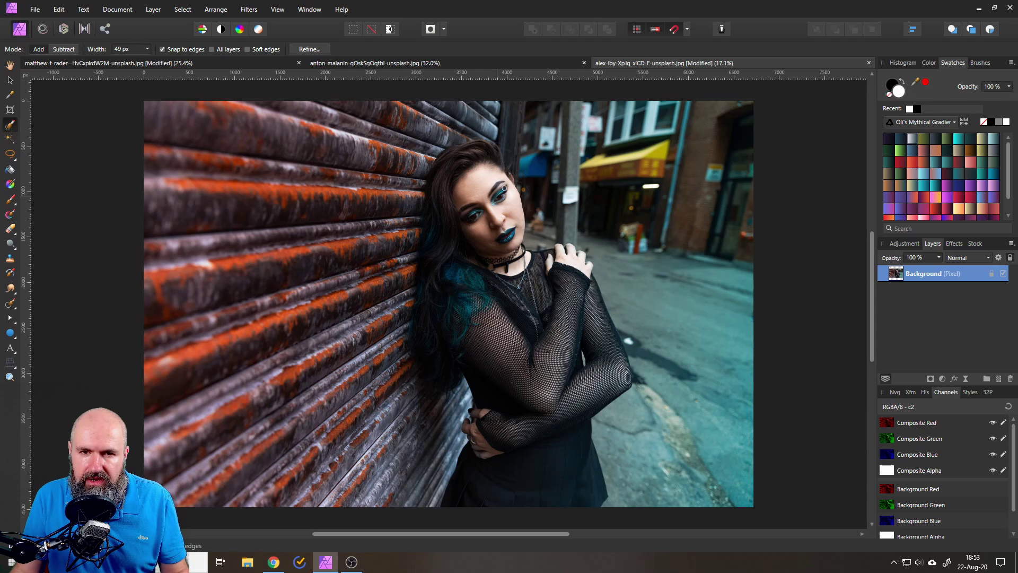
mouse_move(447, 161)
left_mouse_down()
mouse_move(474, 150)
mouse_move(497, 160)
mouse_move(540, 256)
mouse_move(559, 248)
mouse_move(584, 264)
mouse_move(622, 374)
left_mouse_up()
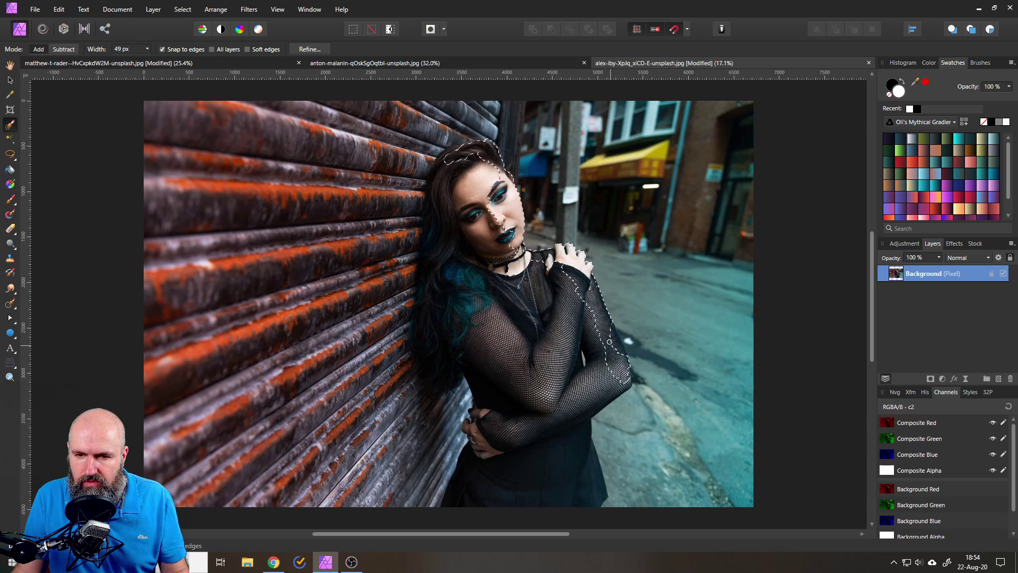
mouse_move(610, 336)
left_mouse_down()
mouse_move(624, 371)
mouse_move(589, 387)
mouse_move(575, 424)
mouse_move(580, 476)
mouse_move(494, 467)
mouse_move(525, 451)
mouse_move(563, 453)
mouse_move(536, 419)
mouse_move(424, 361)
mouse_move(414, 328)
mouse_move(421, 210)
mouse_move(411, 244)
mouse_move(447, 216)
mouse_move(509, 371)
mouse_move(578, 371)
left_mouse_up()
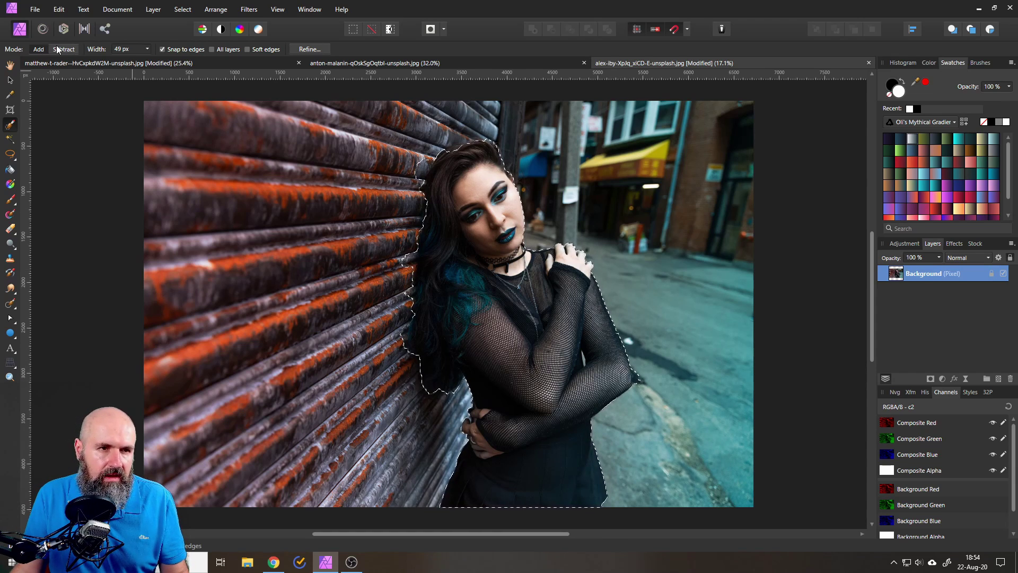
key("alt")
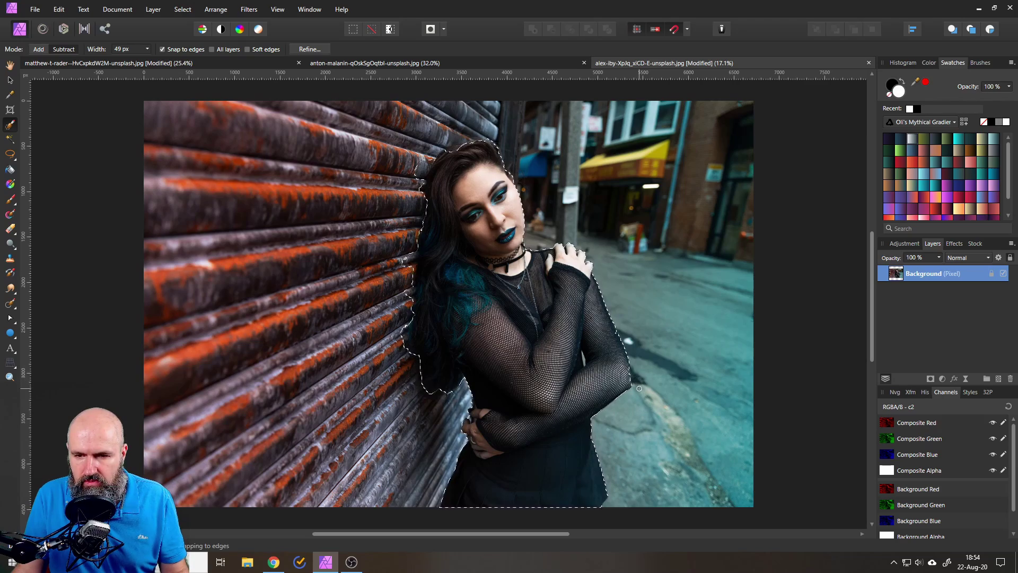
scroll(505, 158, "up", 5)
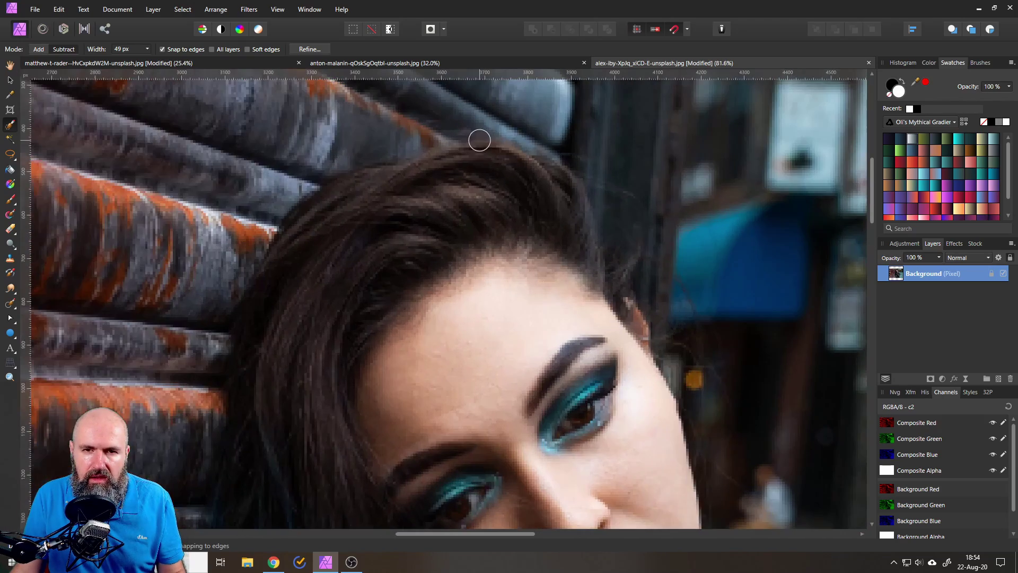
key("alt")
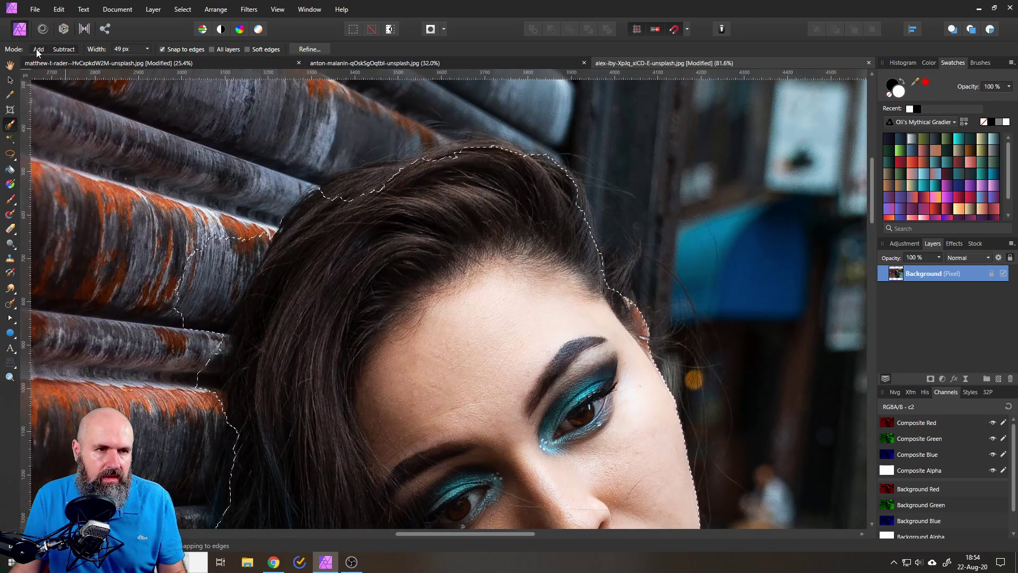
mouse_move(332, 227)
left_mouse_down()
mouse_move(376, 180)
mouse_move(359, 118)
mouse_move(327, 143)
left_mouse_up()
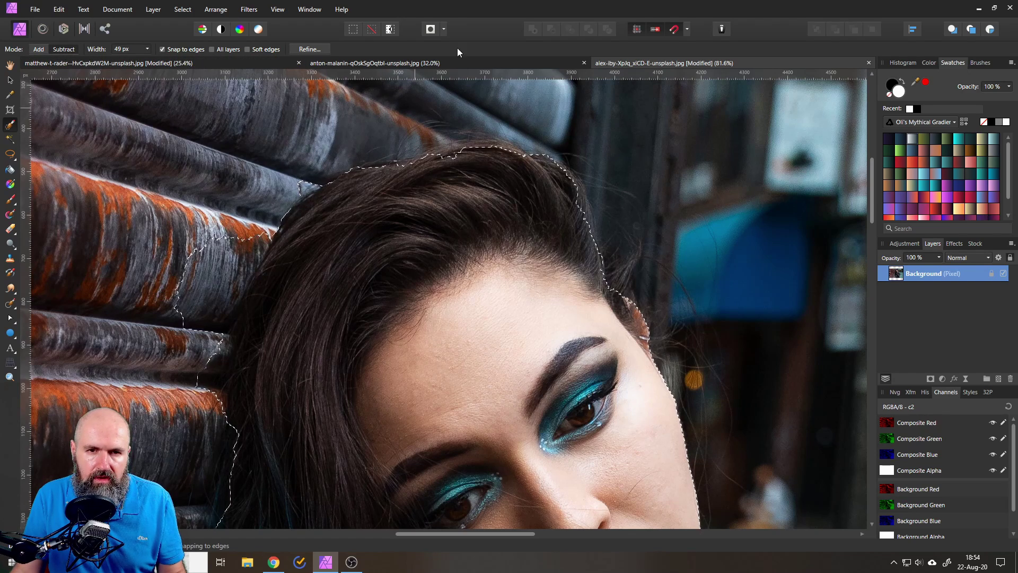
- Refine the selection with the Matte brush around the woman's hair and mark the shutter patch beside her hair as background
left_click(313, 49)
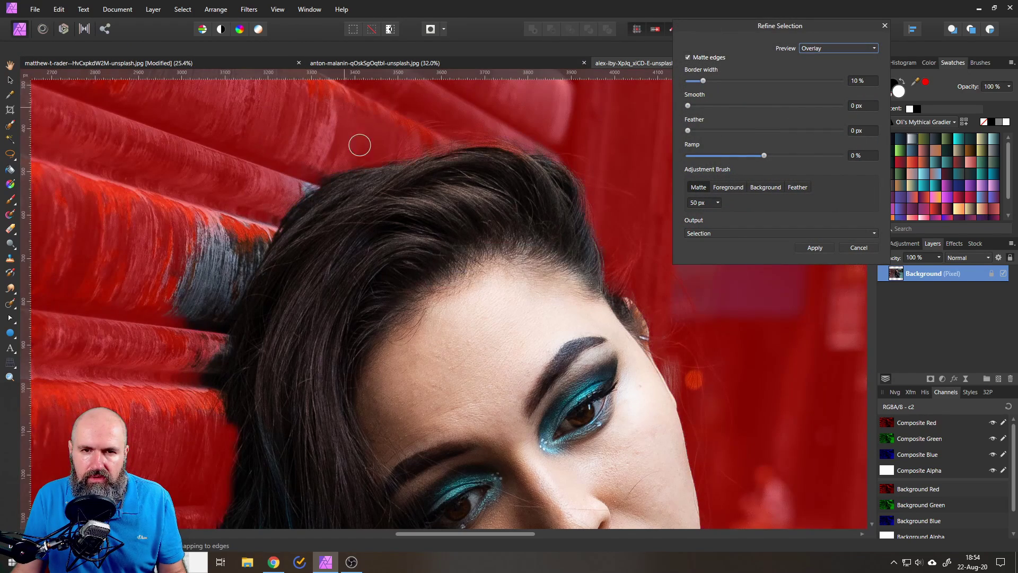
mouse_move(314, 185)
left_mouse_down()
mouse_move(447, 148)
mouse_move(511, 143)
mouse_move(551, 159)
mouse_move(584, 192)
mouse_move(612, 282)
mouse_move(625, 282)
mouse_move(637, 248)
mouse_move(635, 294)
mouse_move(657, 353)
mouse_move(676, 386)
mouse_move(679, 344)
mouse_move(696, 374)
mouse_move(685, 409)
mouse_move(691, 448)
mouse_move(706, 465)
mouse_move(722, 451)
left_mouse_up()
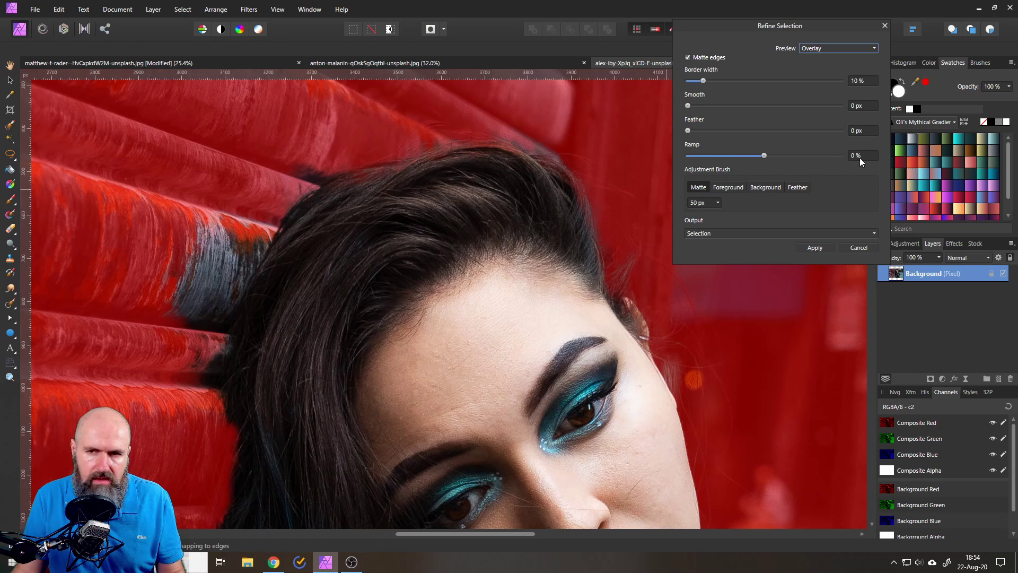
left_click(764, 186)
mouse_move(198, 229)
left_mouse_down()
mouse_move(207, 286)
mouse_move(259, 220)
mouse_move(211, 316)
mouse_move(213, 300)
mouse_move(201, 372)
mouse_move(216, 313)
left_mouse_up()
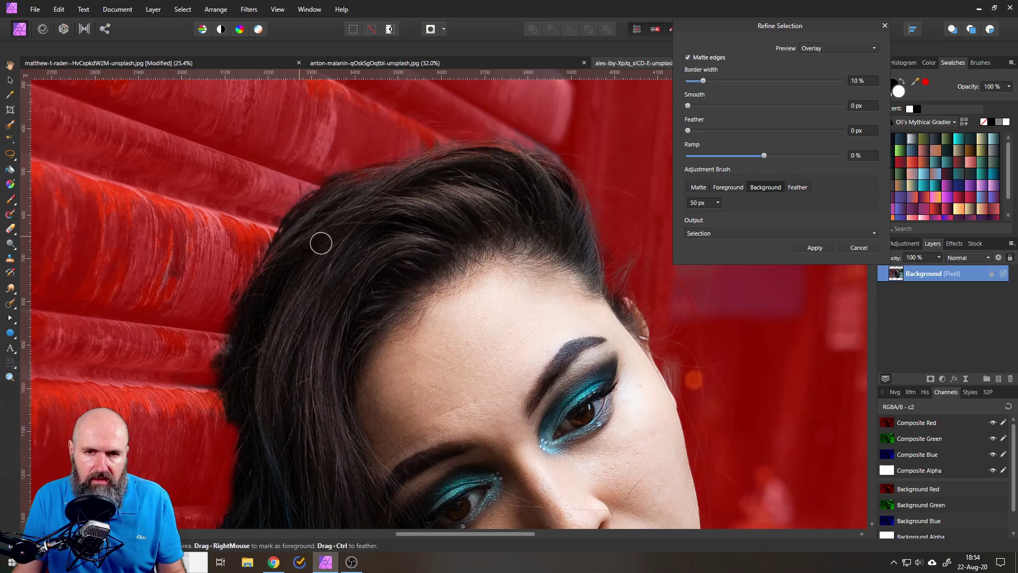
- Refine the selection edge from her chin past the choker and along her shoulder with the Background and Matte brushes
scroll(515, 325, "down", 2)
left_click_drag(649, 448, 479, 195)
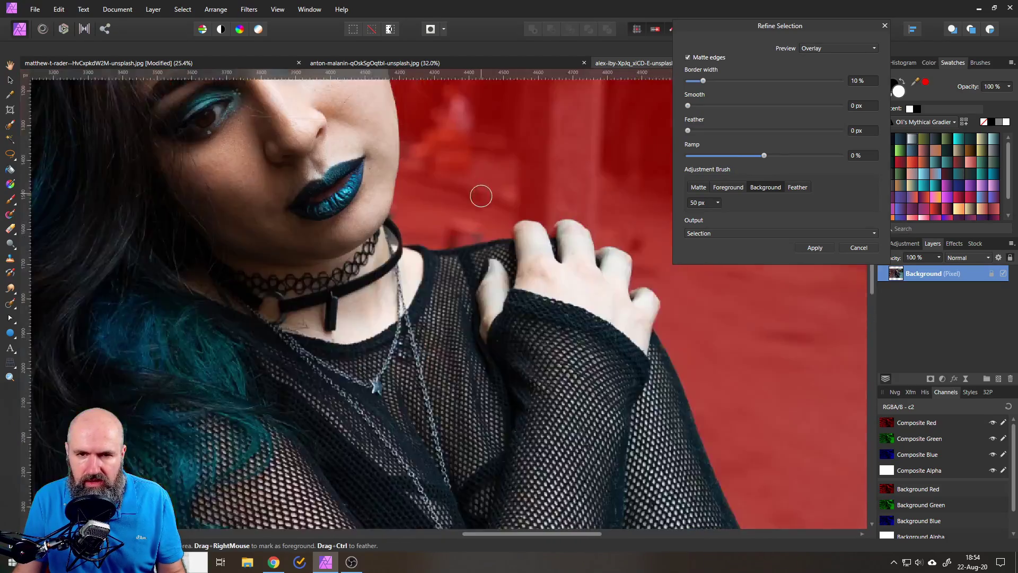
scroll(485, 206, "up", 3)
mouse_move(707, 341)
left_mouse_down()
mouse_move(473, 264)
mouse_move(666, 379)
left_mouse_up()
left_click_drag(306, 254, 305, 282)
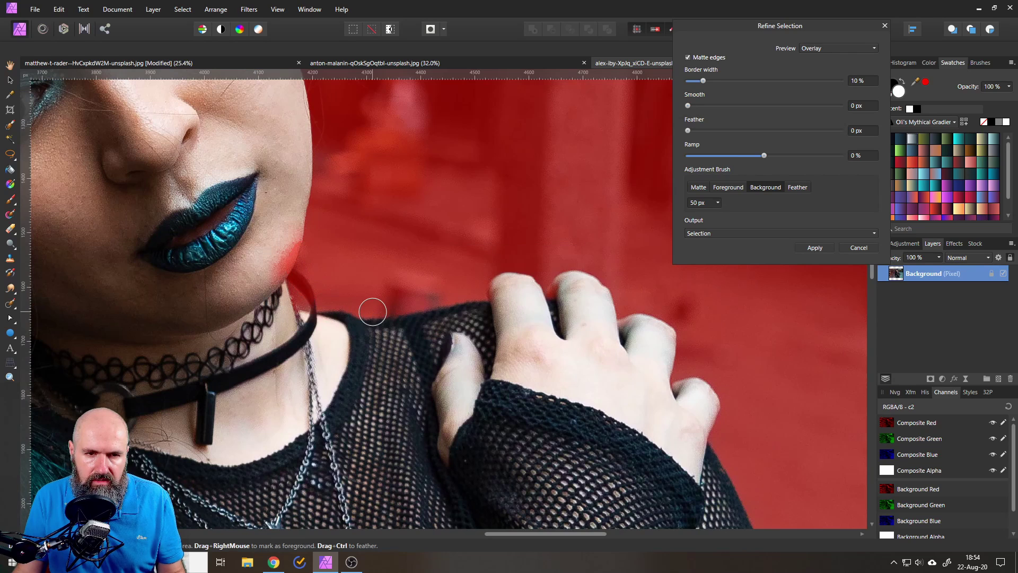
left_click(698, 187)
left_click_drag(306, 233, 299, 291)
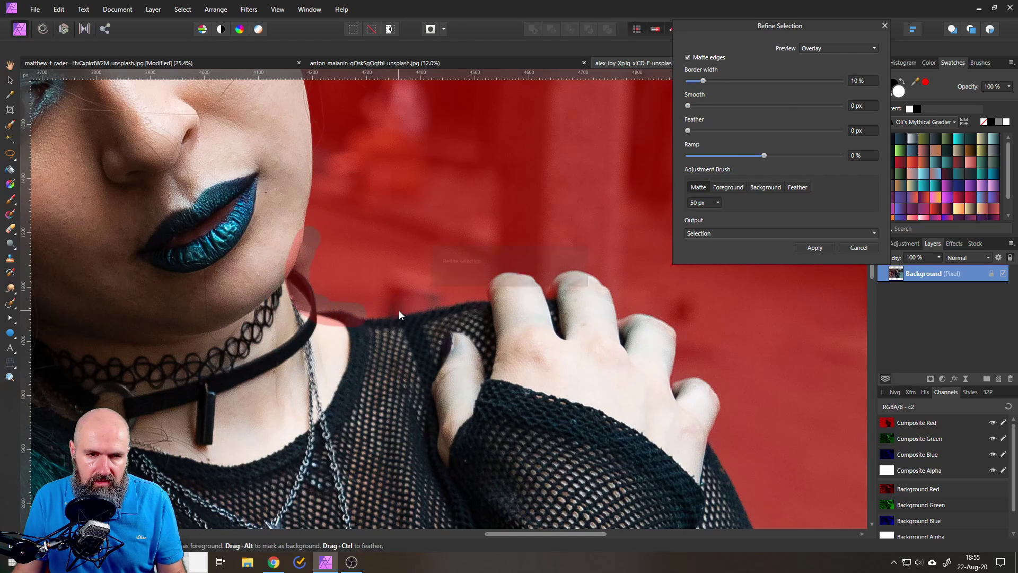
left_click_drag(364, 303, 472, 293)
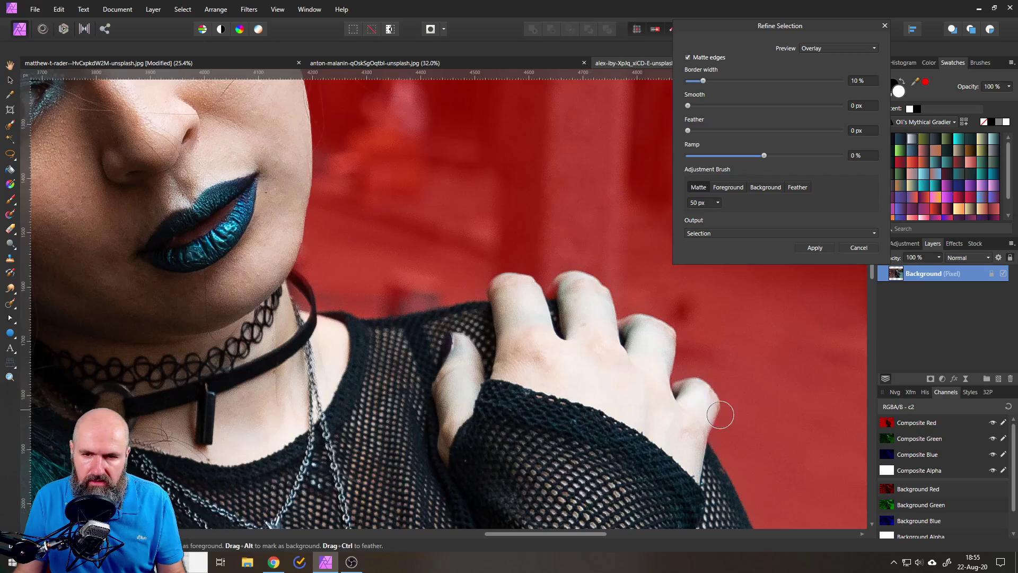
- Refine the selection along her mesh-sleeved elbow with the Matte brush, then apply the refinement with output set to Selection
scroll(718, 412, "down", 3)
scroll(753, 452, "up", 2)
scroll(498, 291, "up", 2)
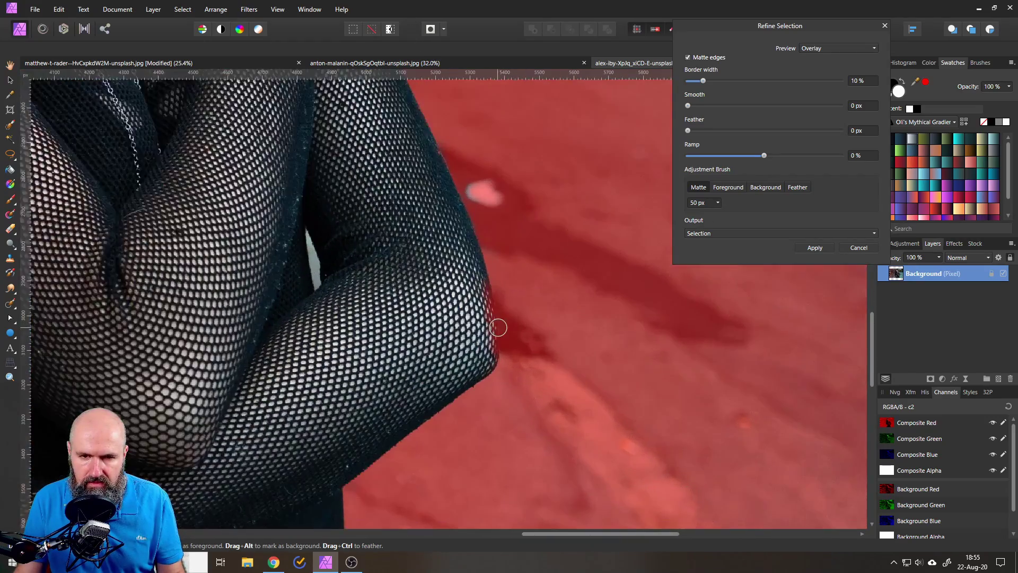
mouse_move(495, 324)
left_mouse_down()
mouse_move(479, 257)
mouse_move(495, 367)
left_mouse_up()
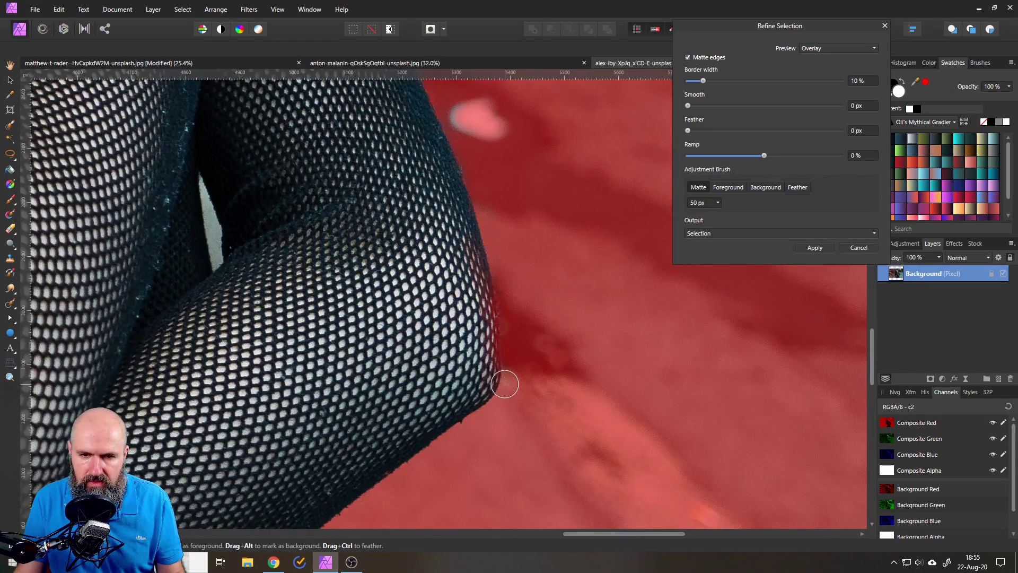
scroll(498, 382, "up", 5)
scroll(432, 339, "down", 4)
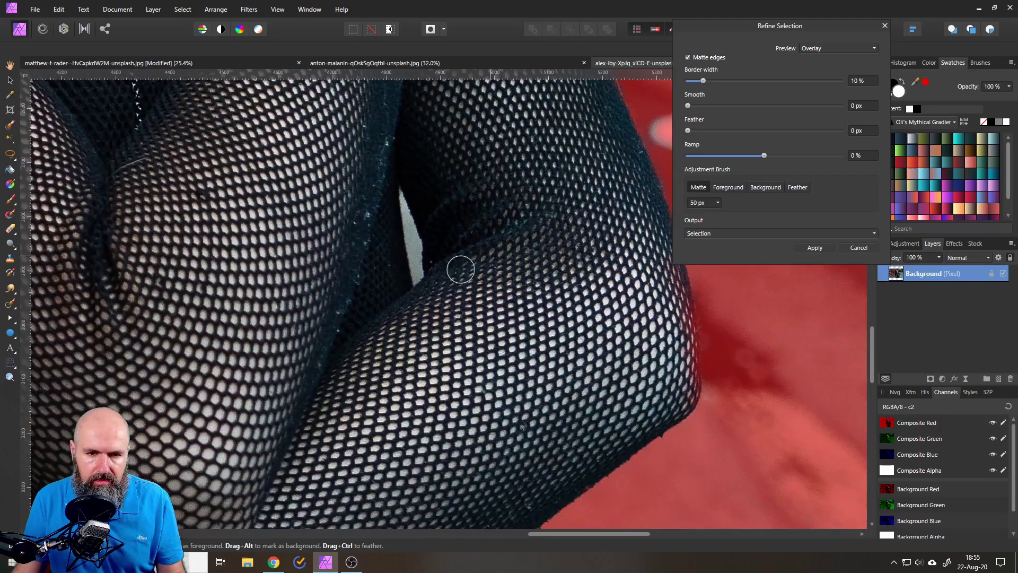
scroll(412, 230, "down", 6)
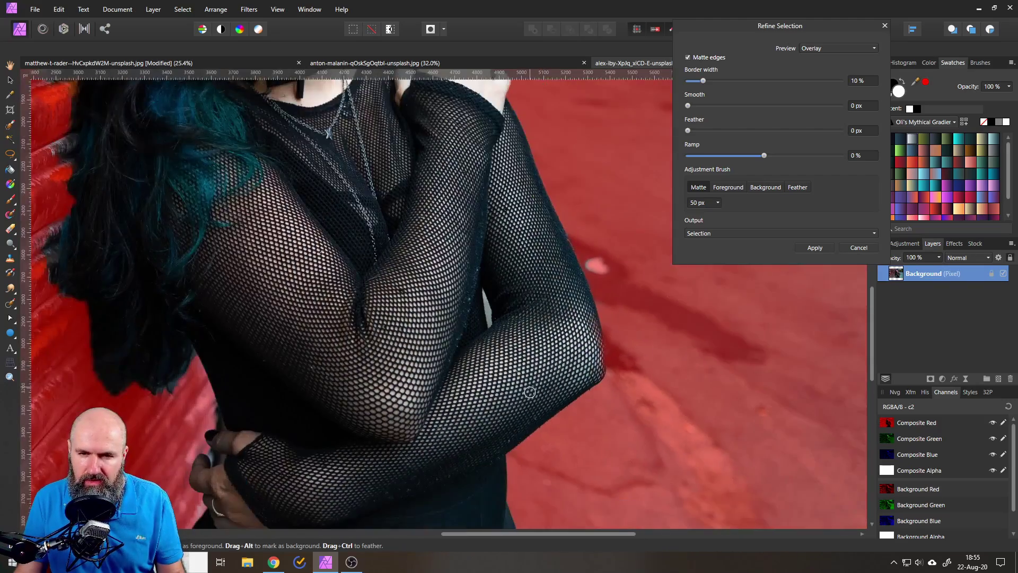
scroll(497, 392, "up", 5)
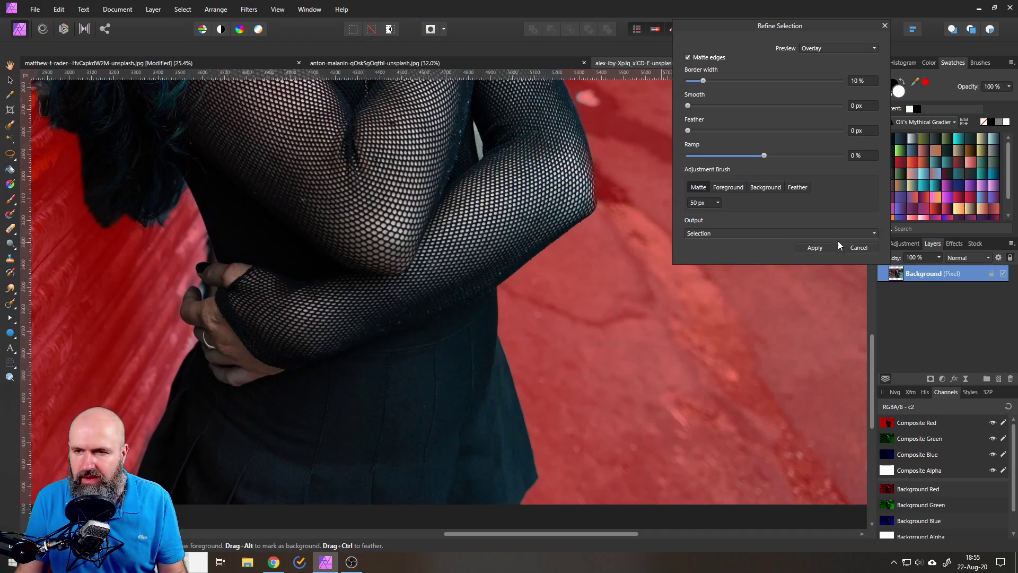
left_click(815, 247)
- Duplicate the selected woman onto her own layer and check the cutout by briefly hiding the original Background layer
scroll(552, 352, "down", 6)
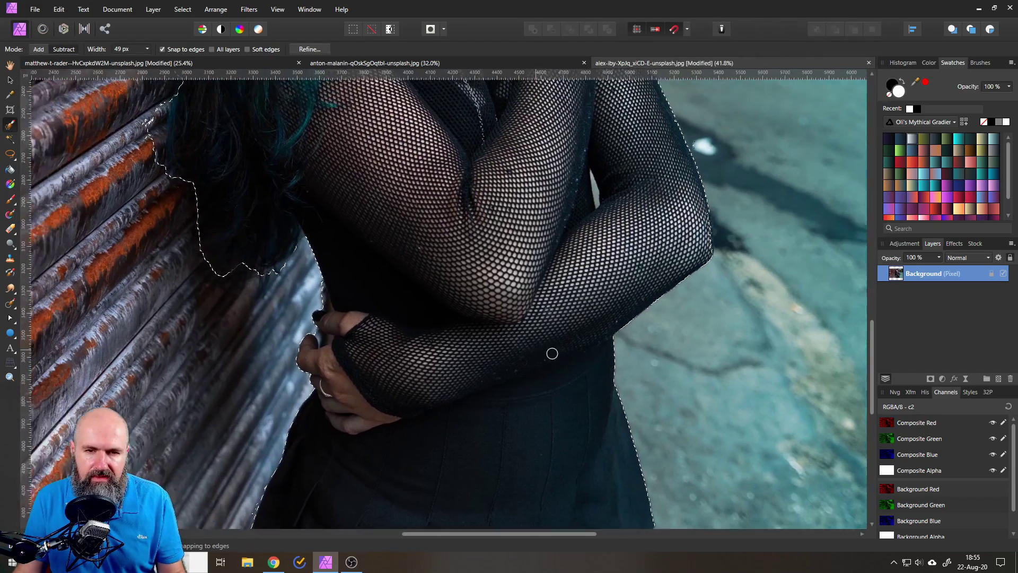
scroll(563, 359, "up", 2)
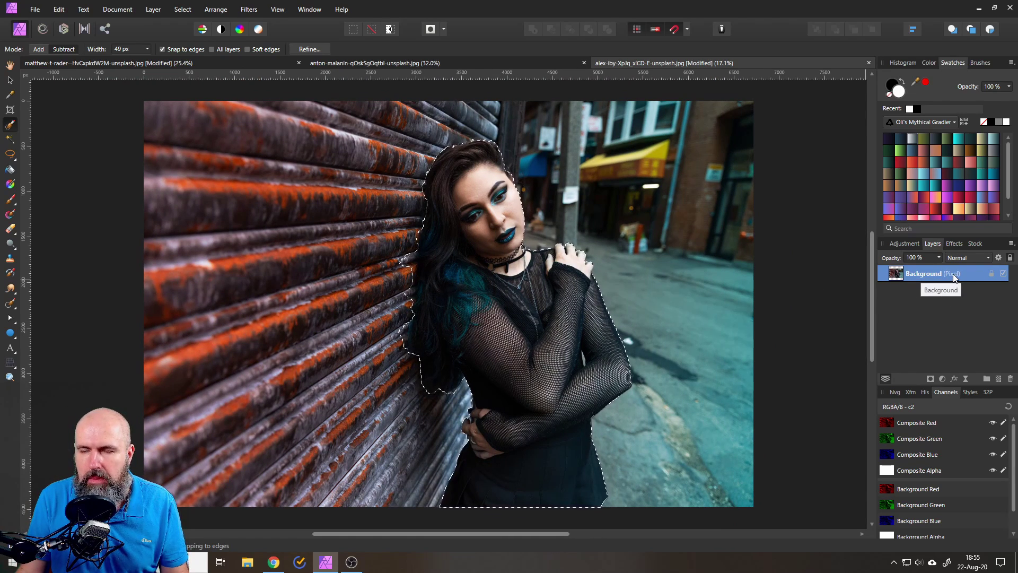
right_click(919, 274)
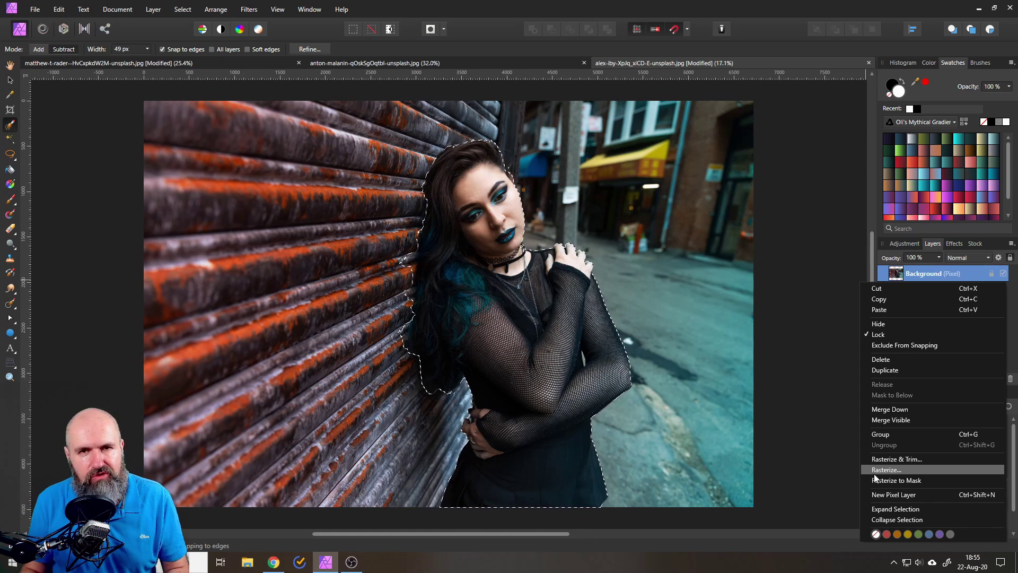
left_click(895, 273)
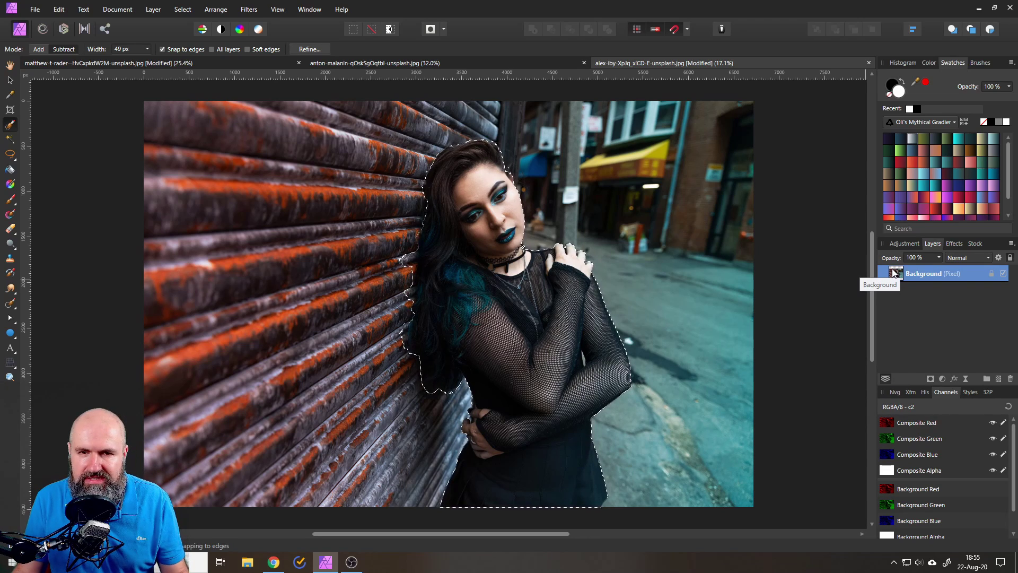
key("ctrl+j")
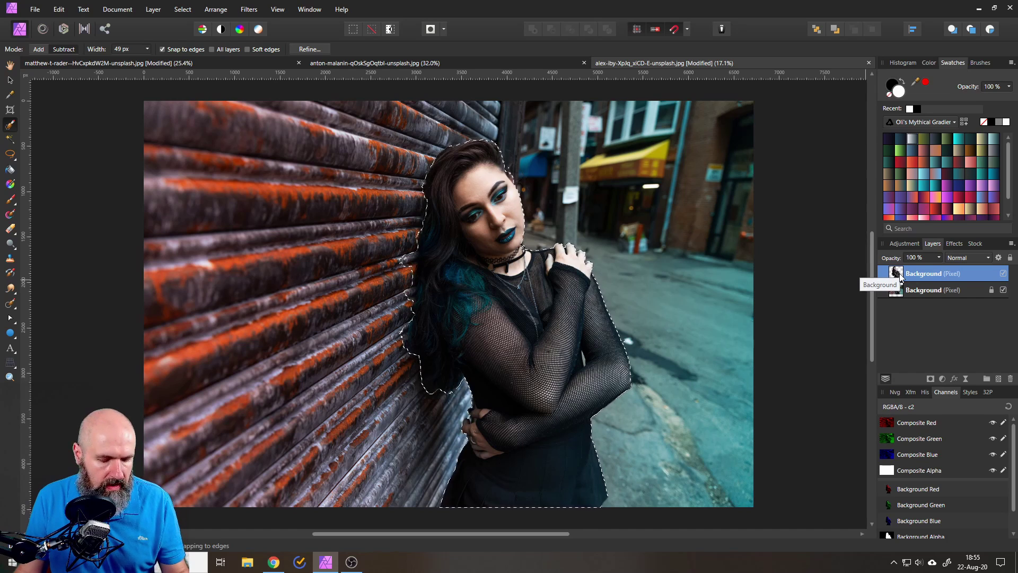
left_click(1004, 291)
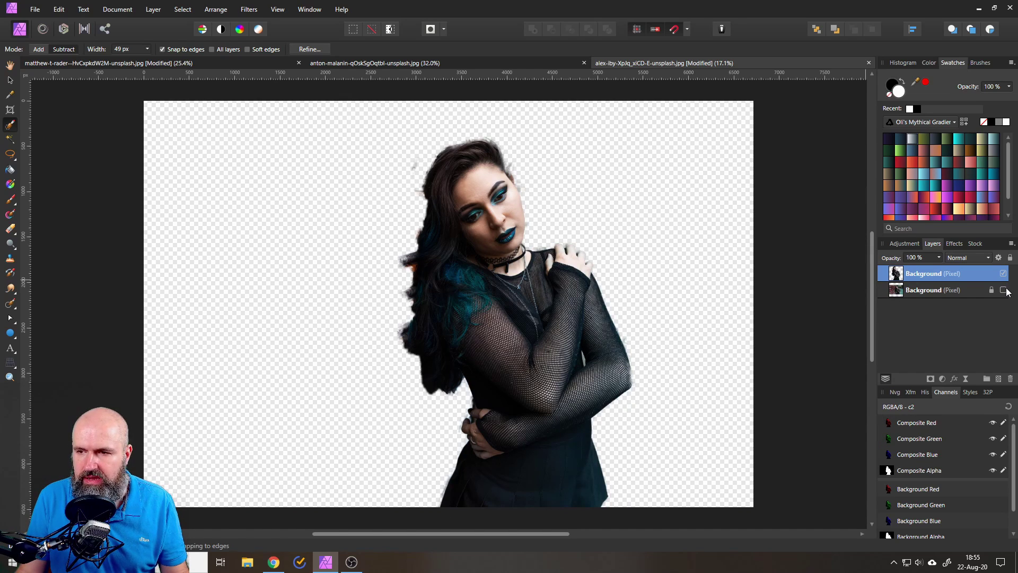
left_click(1004, 290)
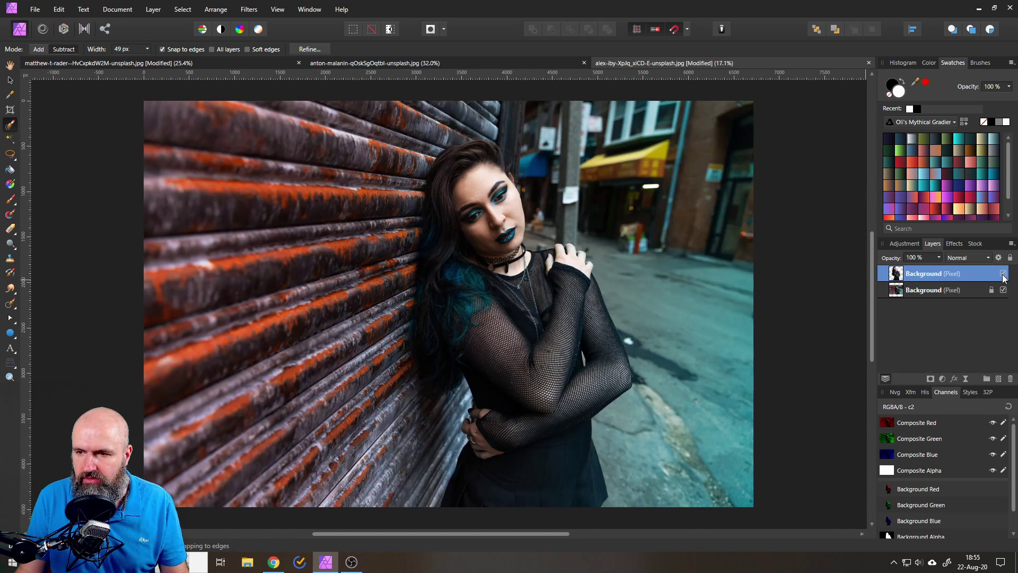
- Load the cutout layer's outline as a selection, hide that layer and inpaint the woman out of the locked Background layer
left_click(901, 274, "ctrl")
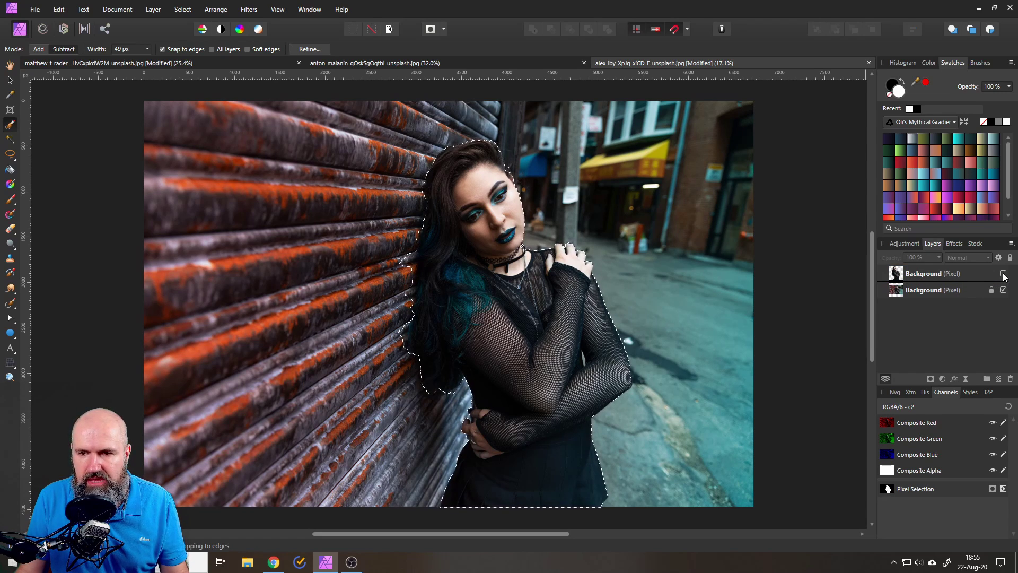
left_click(902, 289)
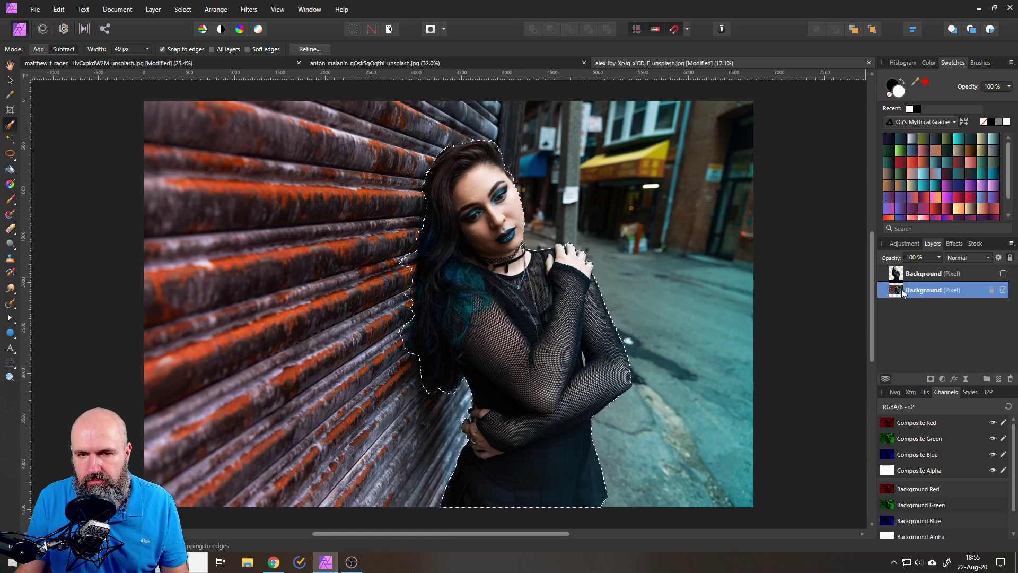
left_click(58, 10)
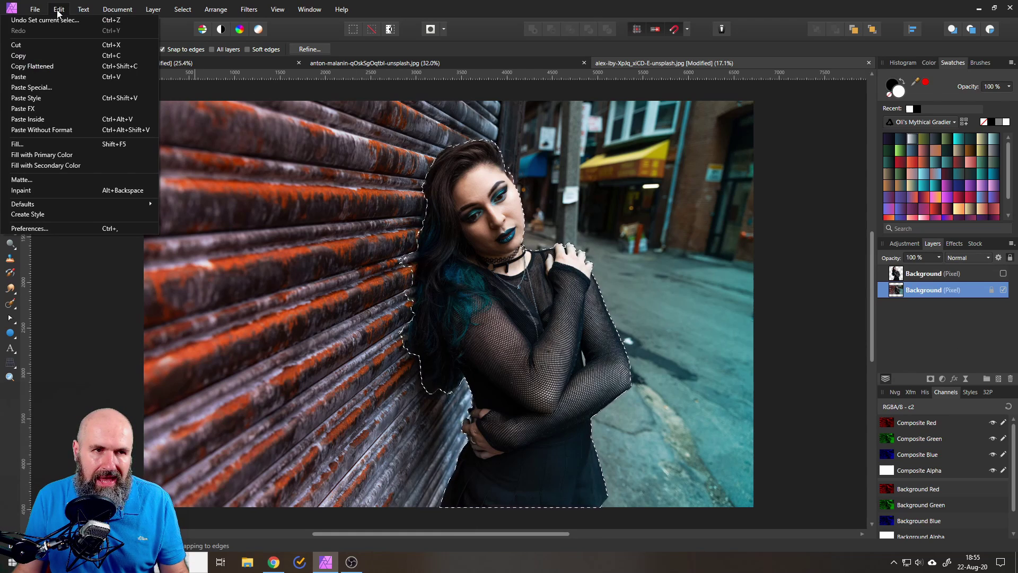
left_click(55, 190)
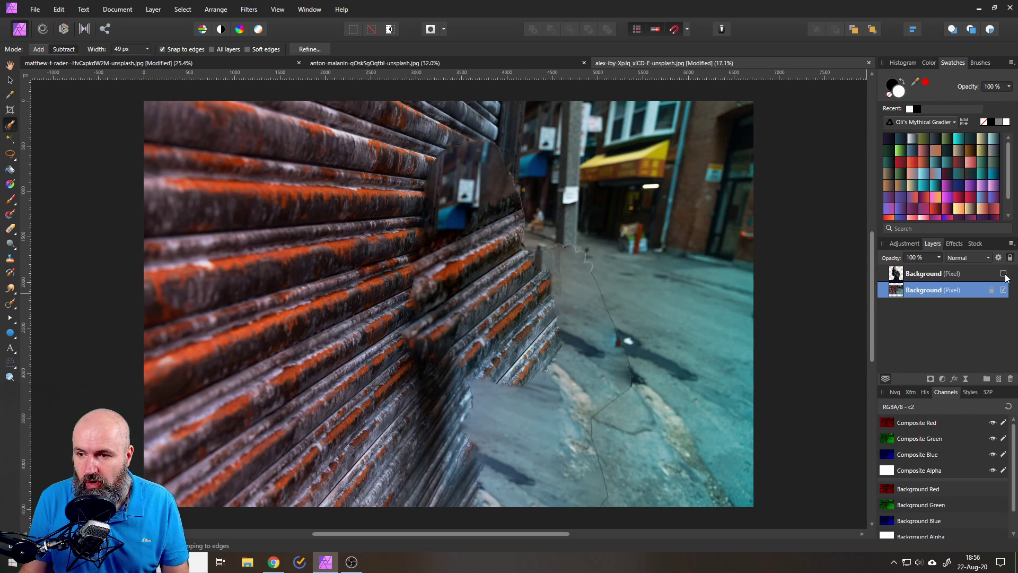
- Show the woman's cutout layer again and inspect how its edges blend with the inpainted background
left_click(1003, 273)
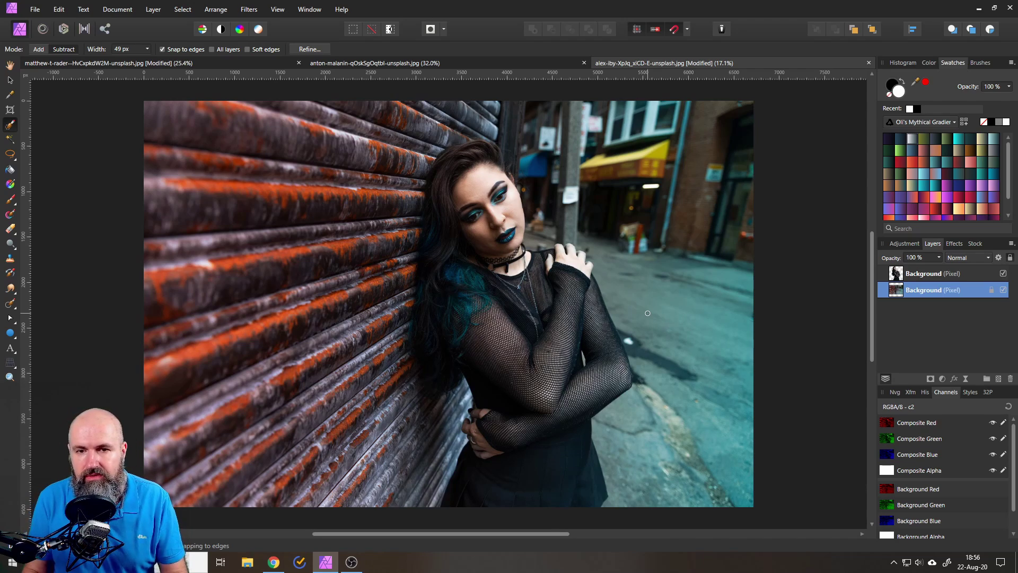
scroll(560, 225, "up", 2)
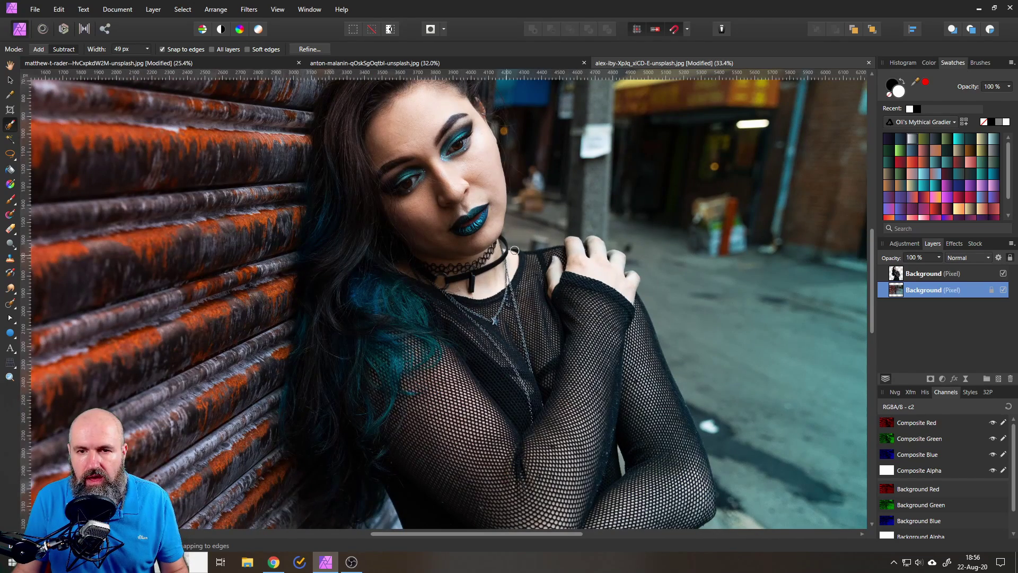
scroll(560, 224, "up", 5)
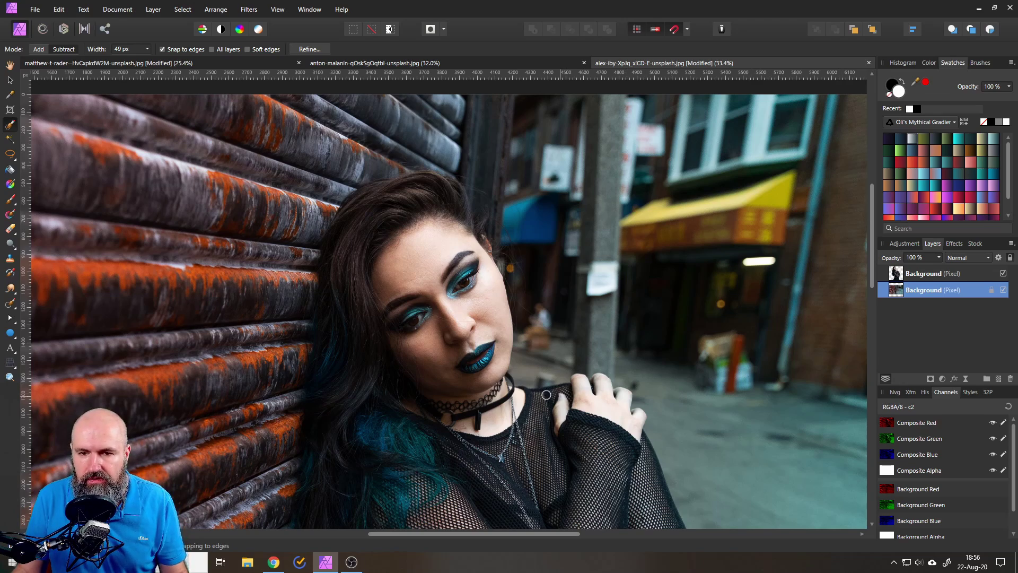
scroll(542, 385, "down", 1)
scroll(541, 379, "down", 4)
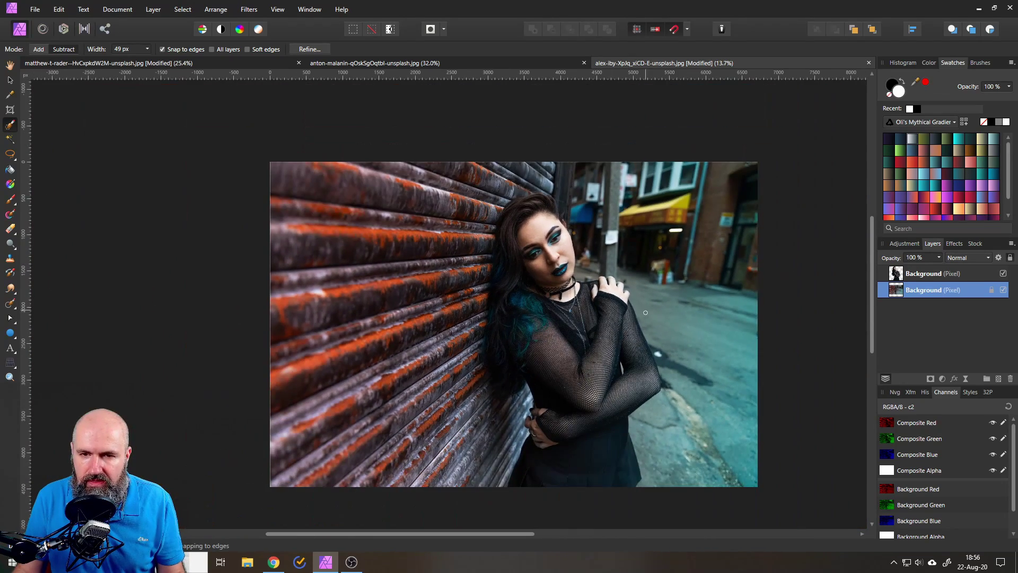
scroll(616, 316, "up", 1)
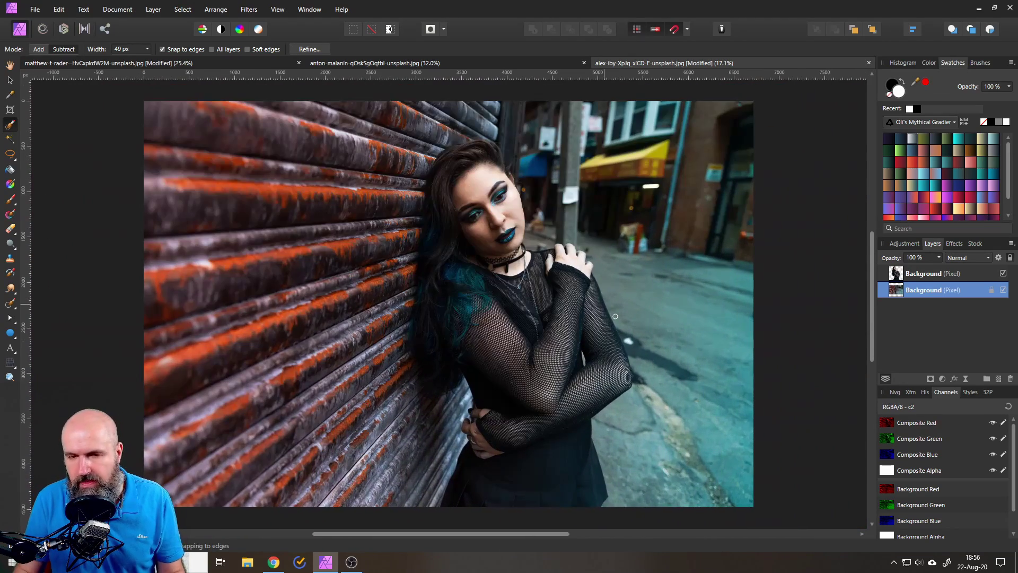
- Add a live Depth Of Field filter to the inpainted Background layer and set its mode to Tilt Shift
left_click(967, 378)
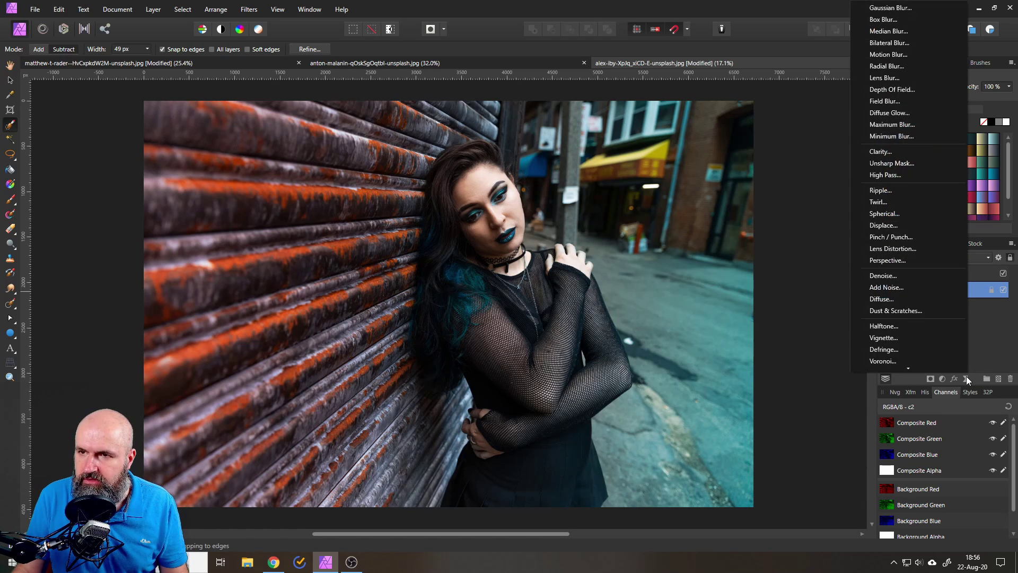
left_click(909, 91)
left_click(820, 181)
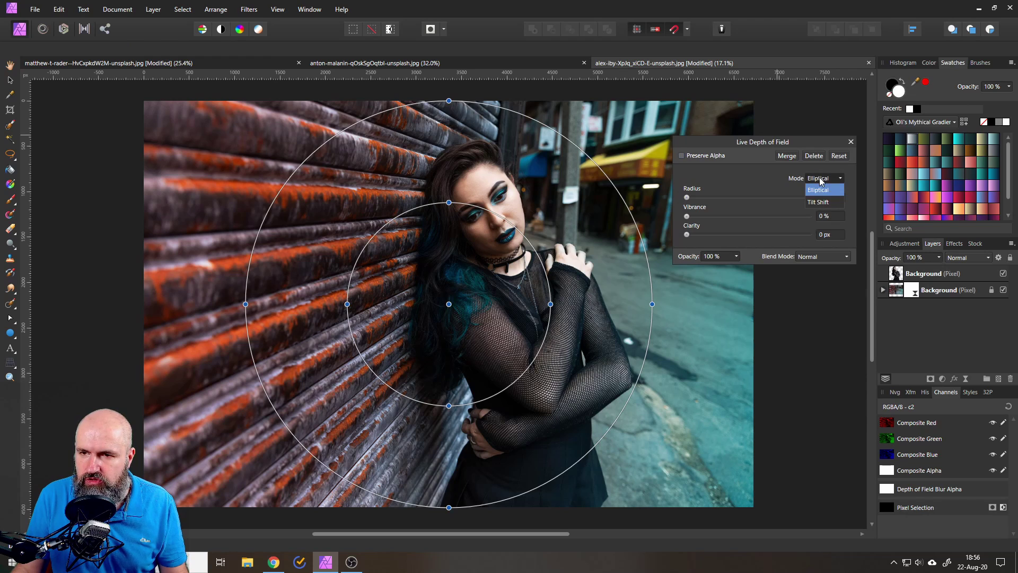
left_click(824, 203)
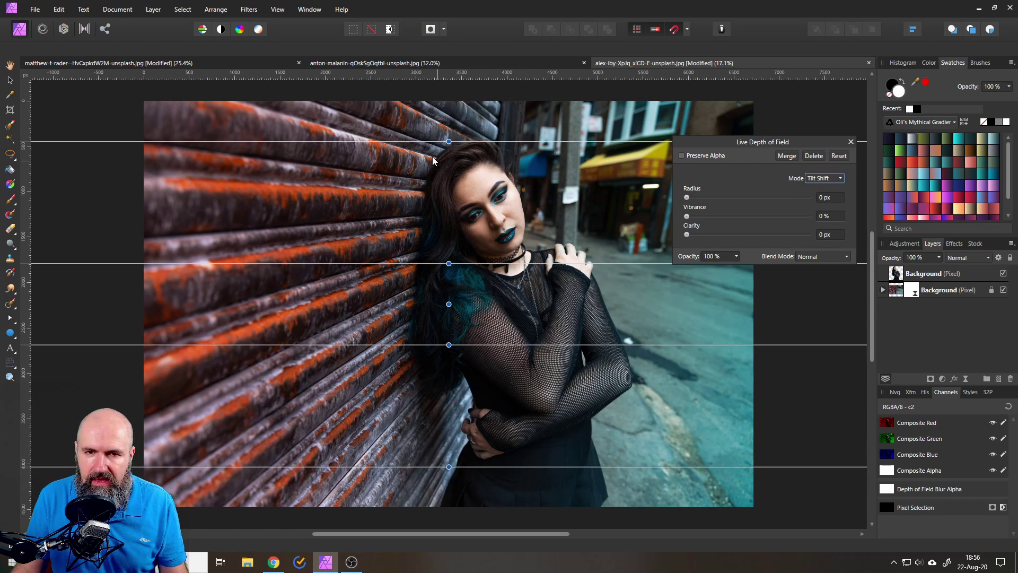
- Rotate the tilt shift guides to a steep diagonal through the woman's neckline and widen the sharp zone and falloff across the metal wall
left_click_drag(452, 262, 476, 300)
left_click_drag(410, 317, 509, 270)
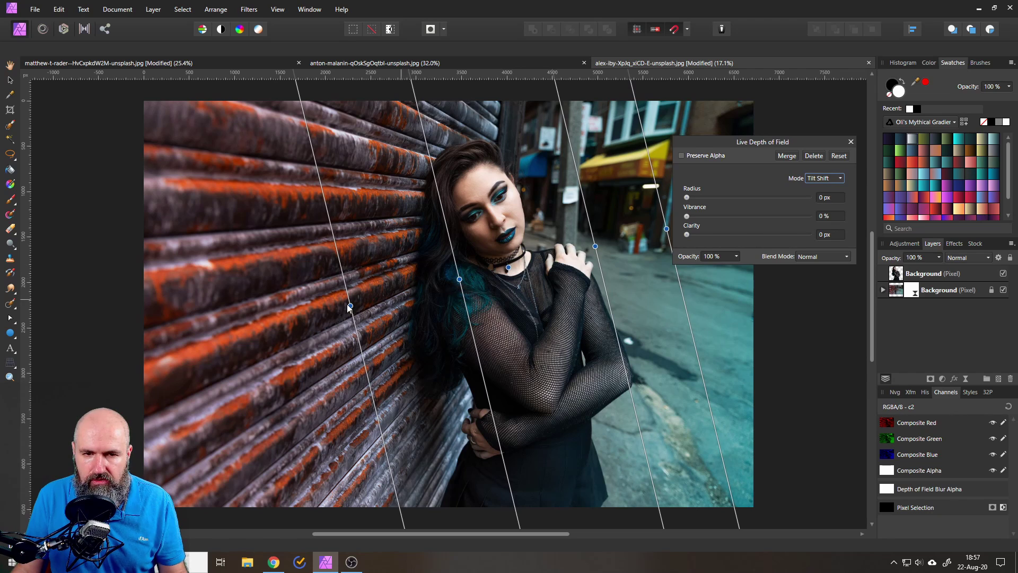
left_click_drag(351, 306, 91, 385)
left_click_drag(381, 306, 273, 321)
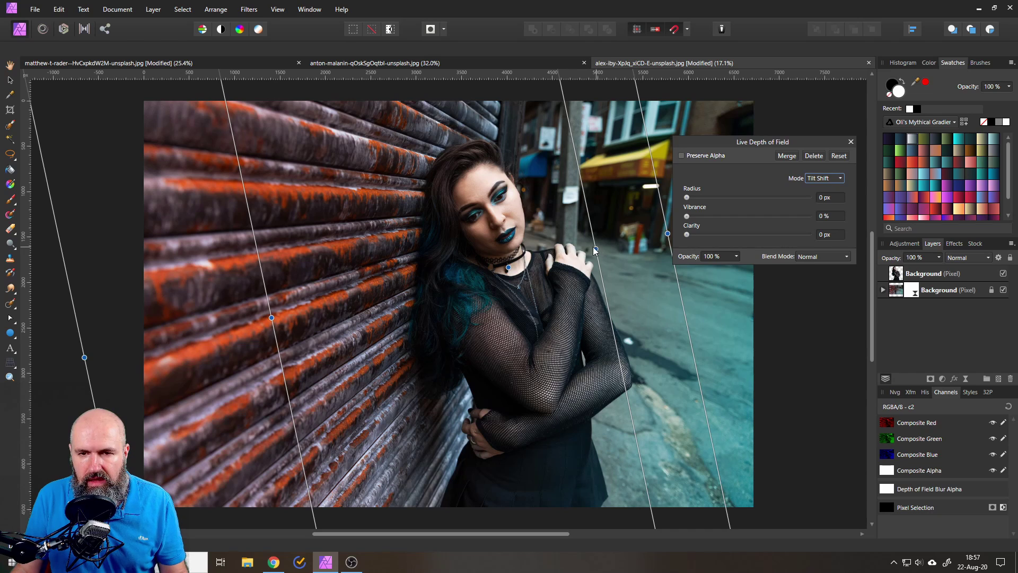
- Shift the blur centre onto her shoulder, tighten the street-side focus line around her neckline and extend its falloff line beyond the photo
left_click_drag(508, 271, 481, 286)
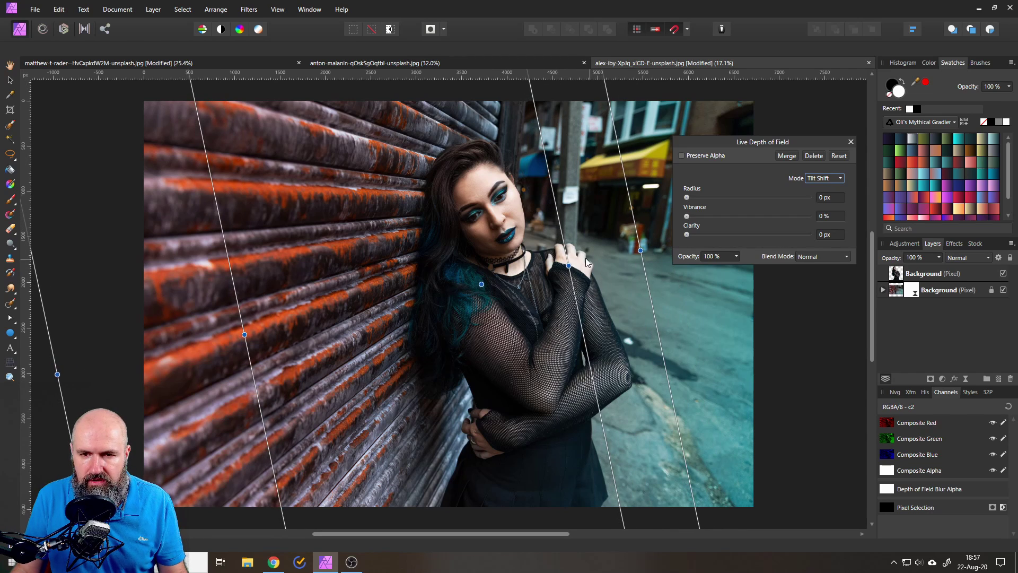
left_click_drag(569, 269, 508, 279)
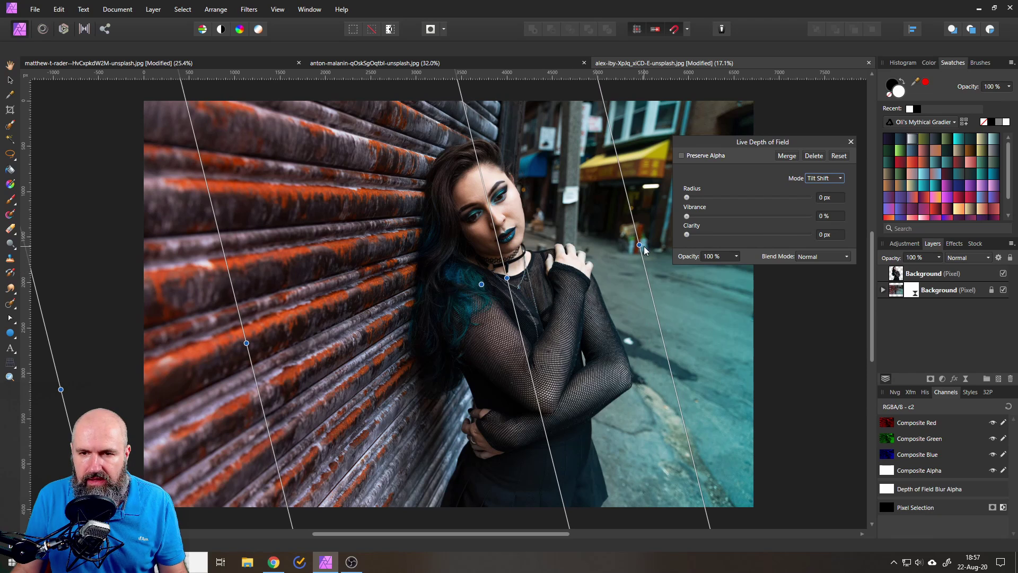
left_click_drag(640, 245, 612, 224)
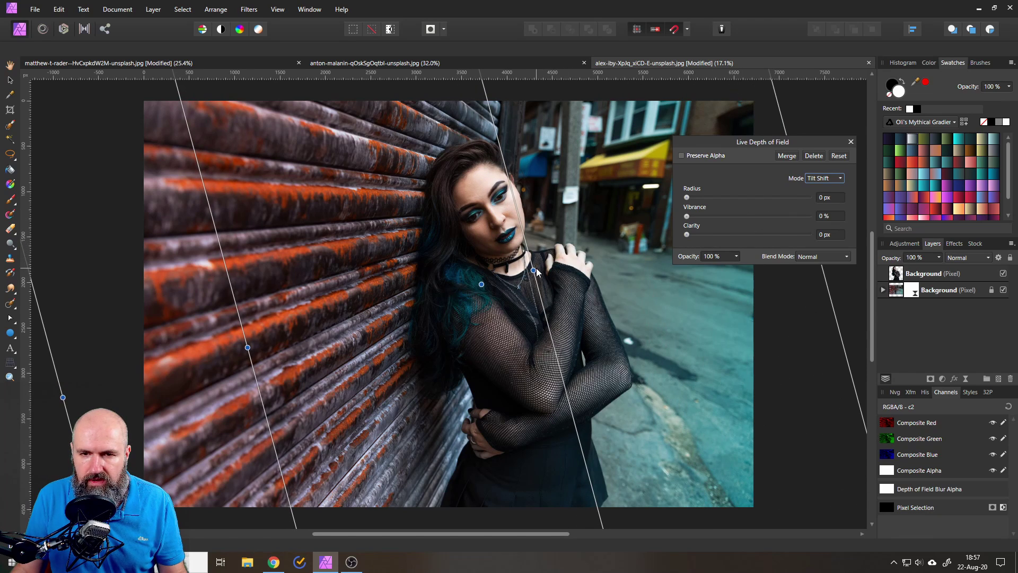
left_click_drag(536, 268, 515, 275)
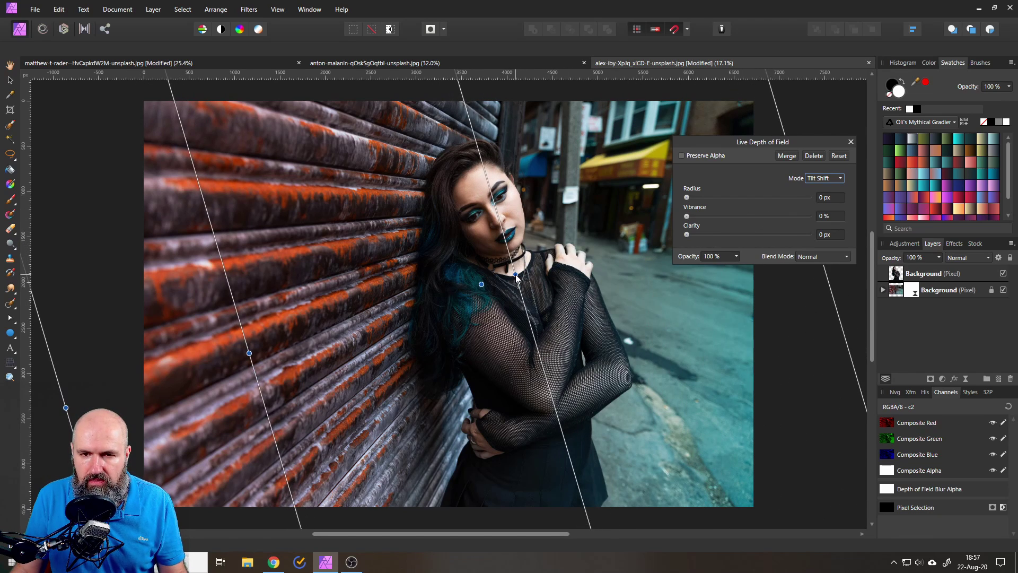
- Raise the blur radius to 100 px and turn on Preserve Alpha to keep the photo's borders clean
left_click_drag(687, 198, 842, 202)
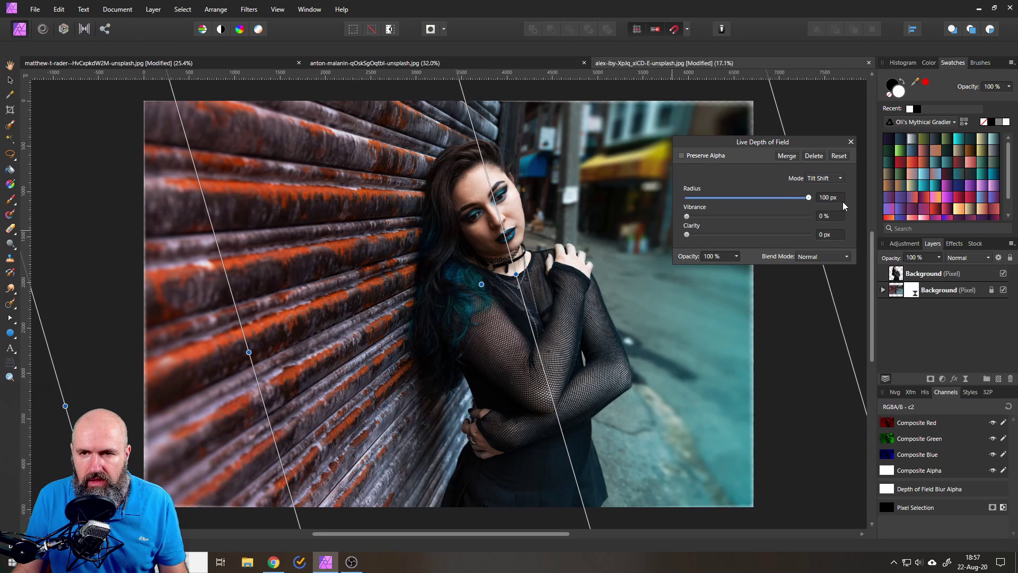
left_click(682, 156)
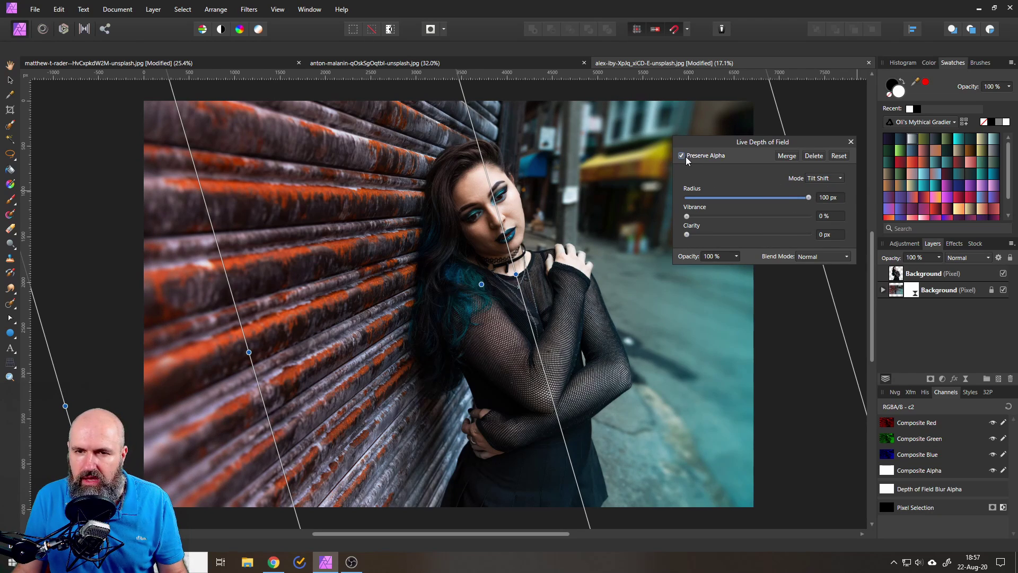
left_click_drag(703, 140, 728, 162)
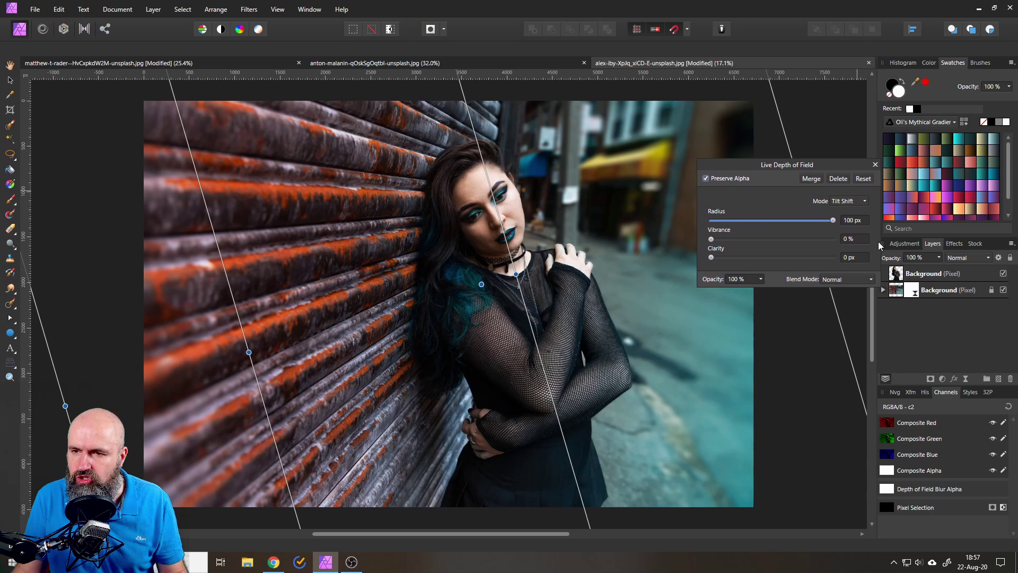
- Try a blur radius of 250 px and settle on 300 px for the background
left_click(857, 220)
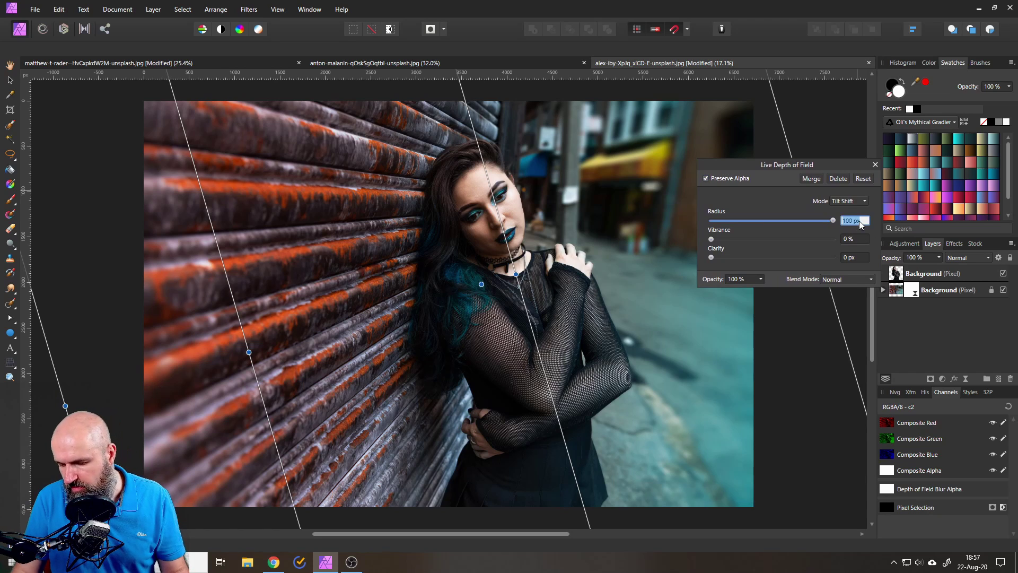
type("250")
key("Return")
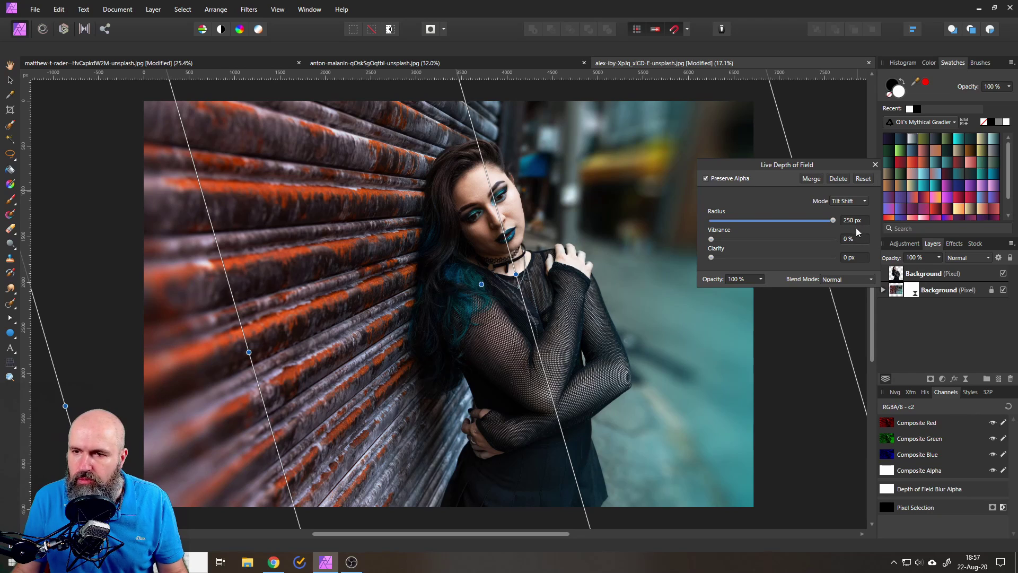
left_click(859, 220)
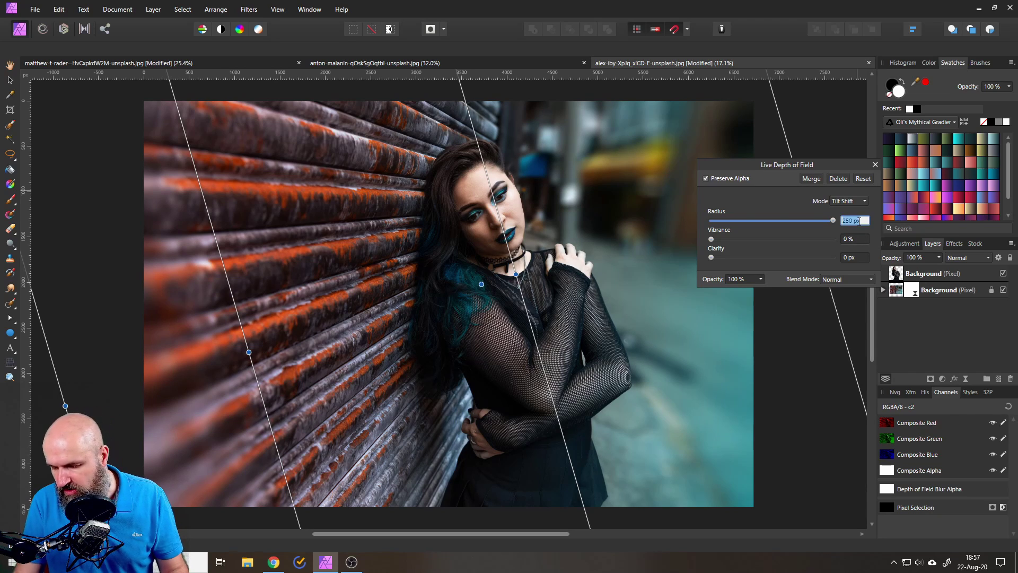
key("Return")
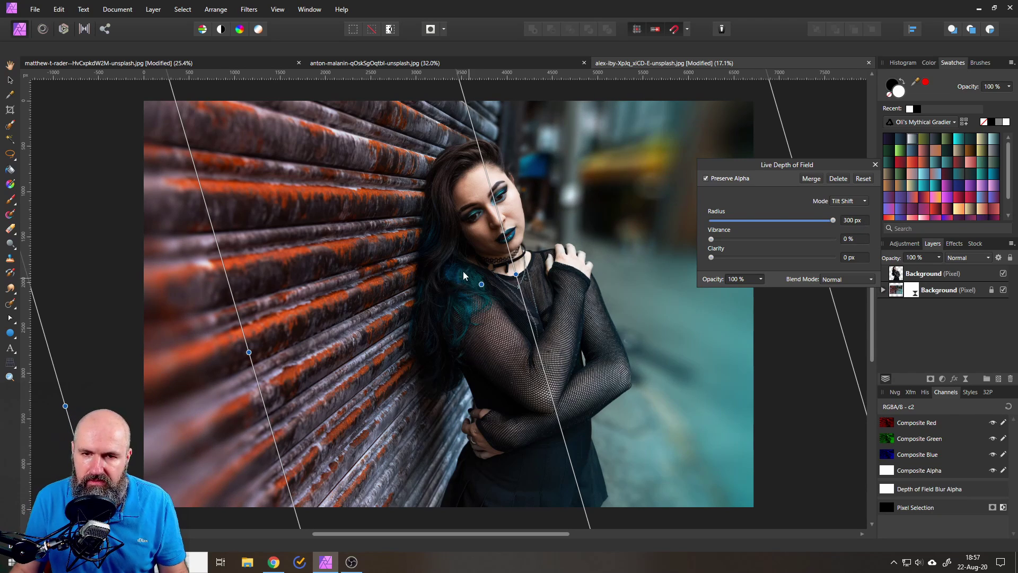
- Move the blur centre onto the woman's hair, narrow the wall-side focus zone, extend its falloff far outside the photo and close the filter settings
left_click_drag(482, 285, 453, 300)
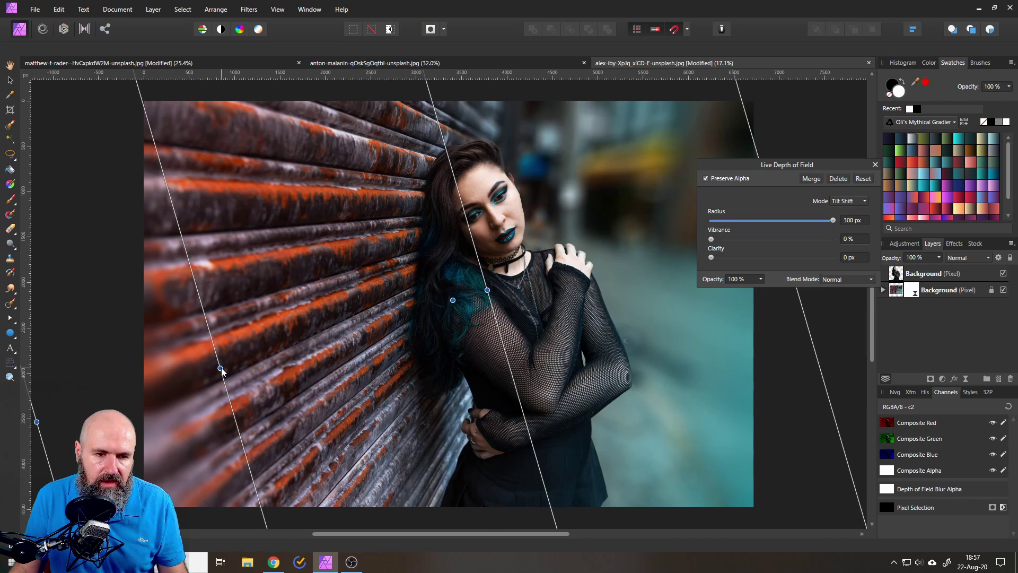
left_click_drag(220, 368, 242, 355)
scroll(189, 362, "down", 3)
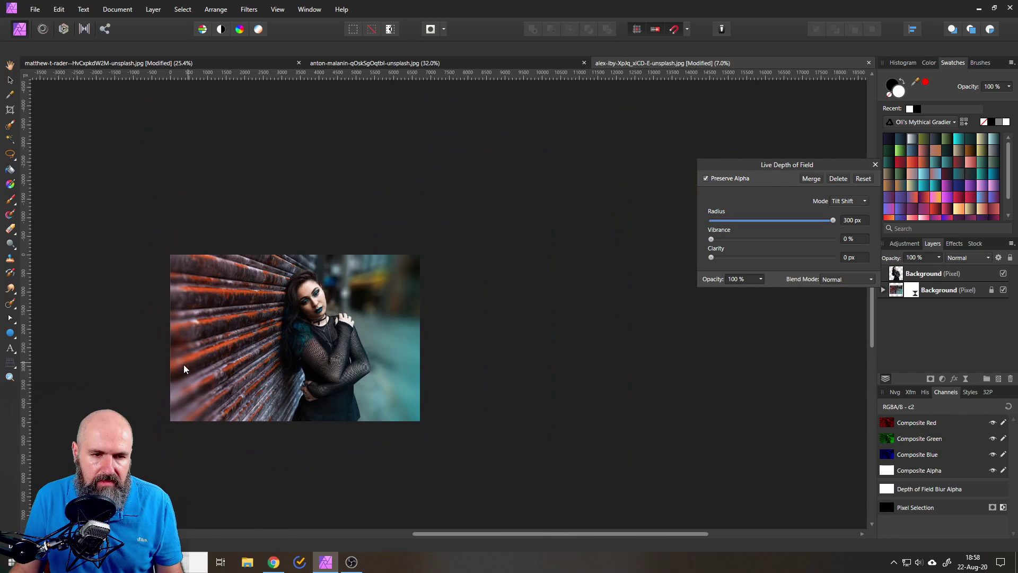
left_click_drag(124, 381, 33, 406)
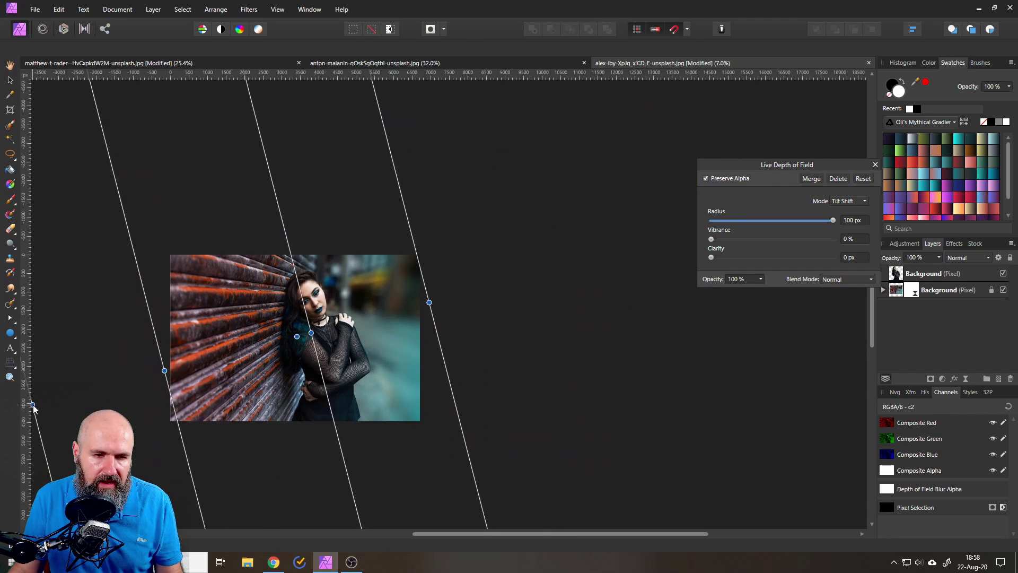
left_click_drag(171, 371, 241, 351)
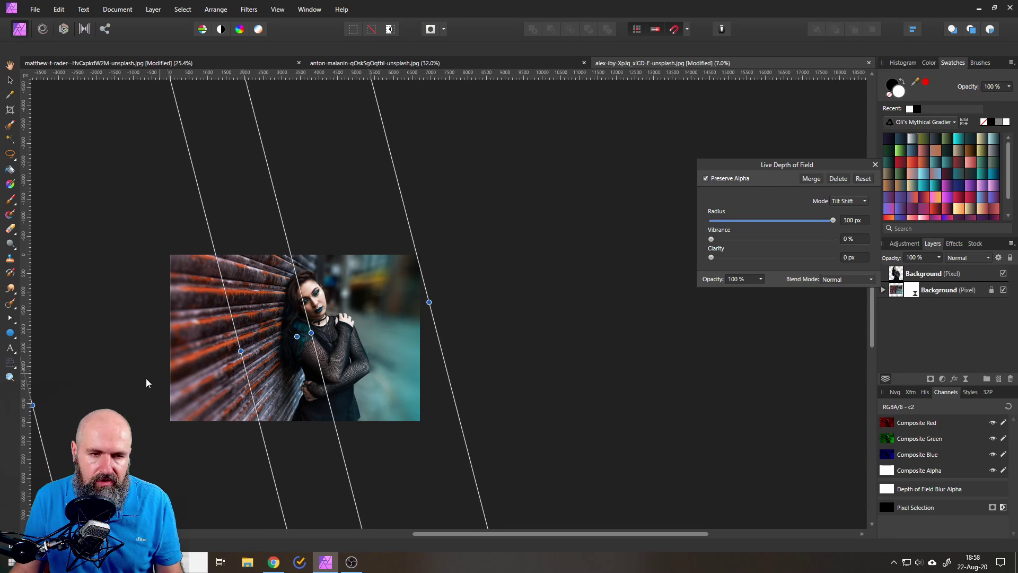
key("ctrl+0")
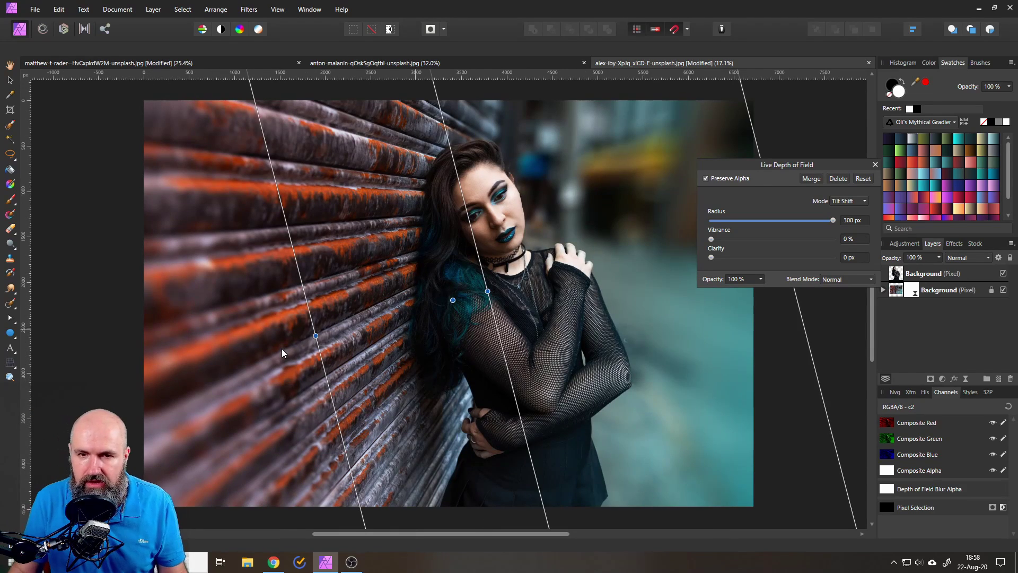
left_click(875, 164)
- Erase the stray light spot beside the woman's elbow on the cutout layer with the 83 px Erase Brush
key("w")
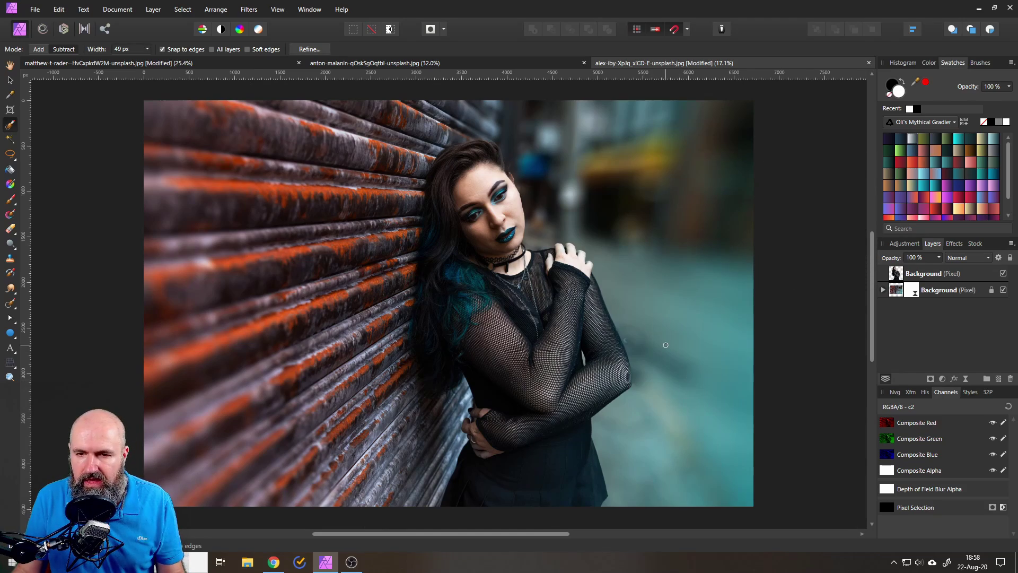
scroll(640, 355, "up", 1)
scroll(641, 355, "up", 5)
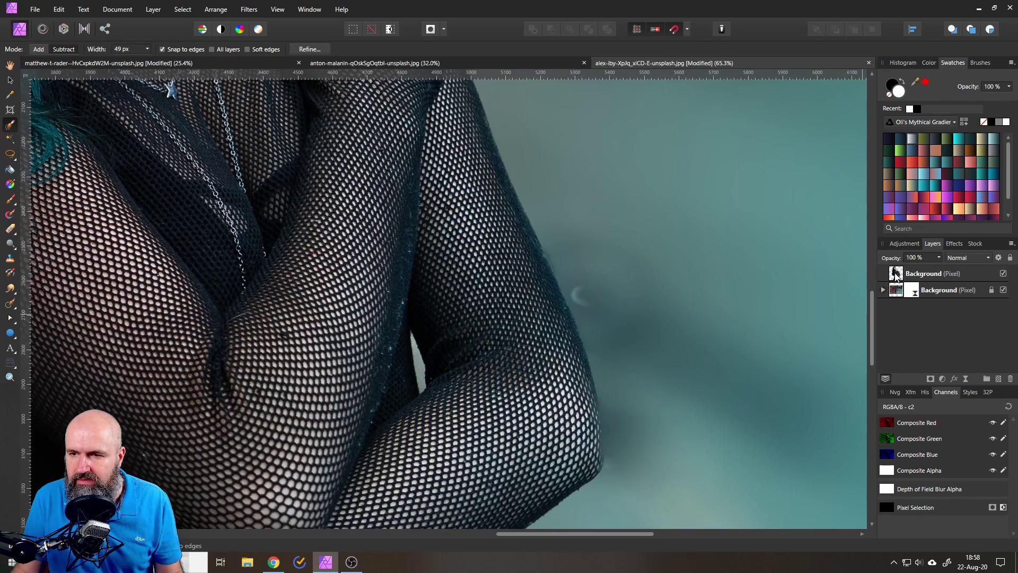
left_click(1007, 277)
left_click(897, 274, "alt")
left_click(897, 275, "alt")
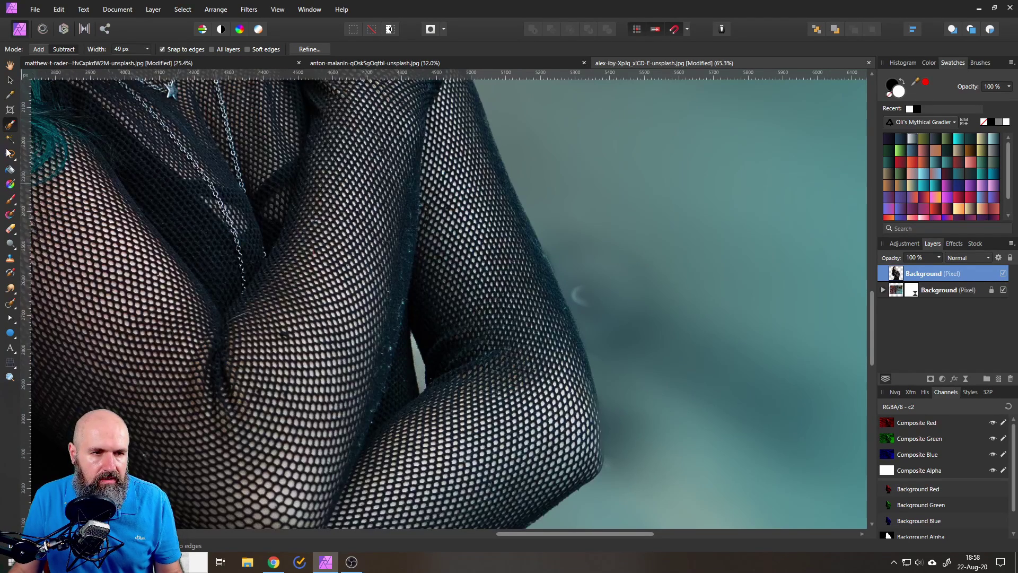
left_click(9, 231)
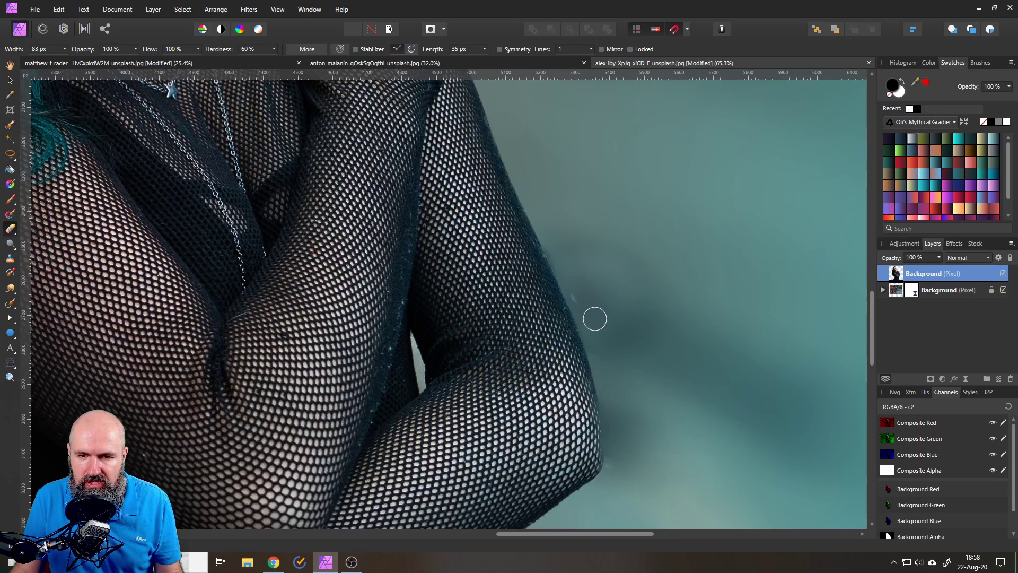
- Inspect the cutout's edges along the sleeve, face and hair against the blurred background, finishing with the whole photo in view
scroll(609, 307, "down", 5)
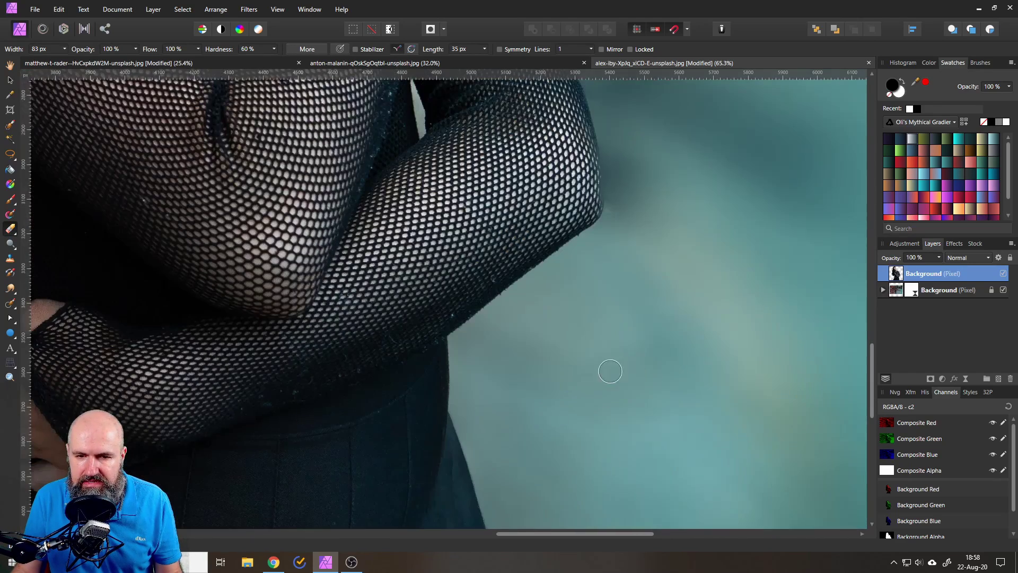
scroll(610, 371, "down", 5)
scroll(536, 371, "up", 10)
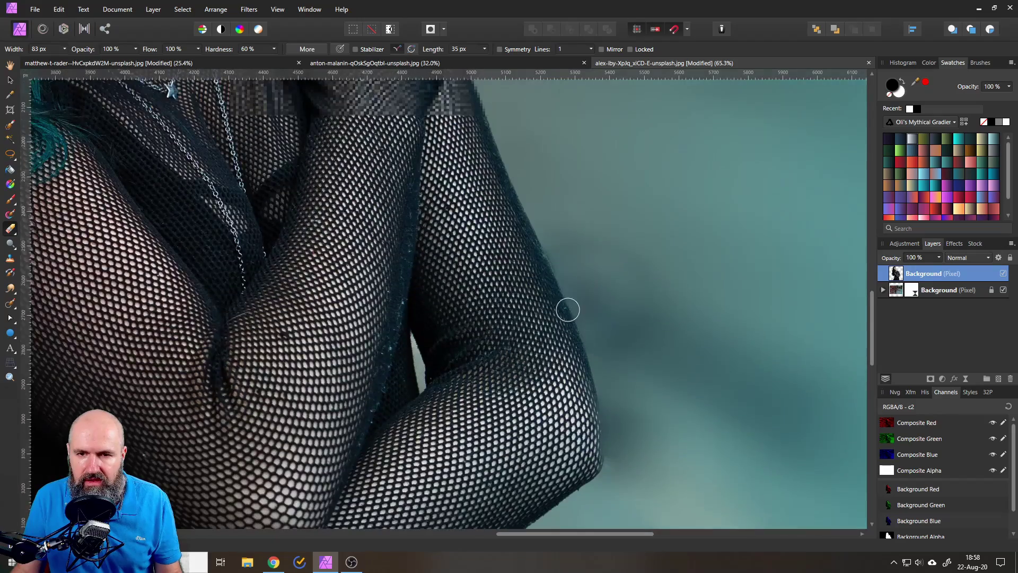
scroll(567, 309, "up", 12)
scroll(610, 302, "up", 1)
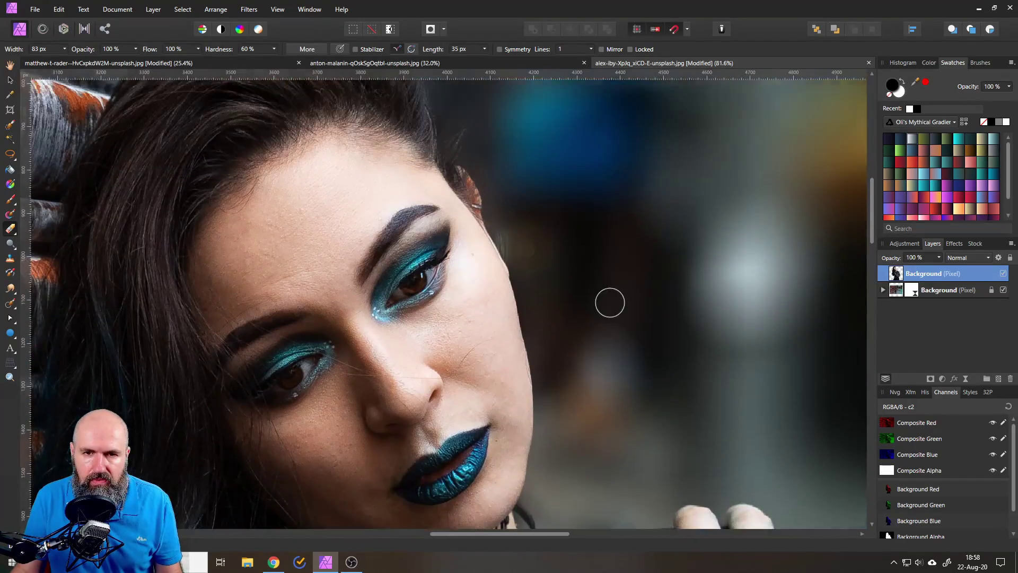
scroll(579, 277, "up", 3)
scroll(723, 399, "up", 2)
scroll(723, 400, "left", 4)
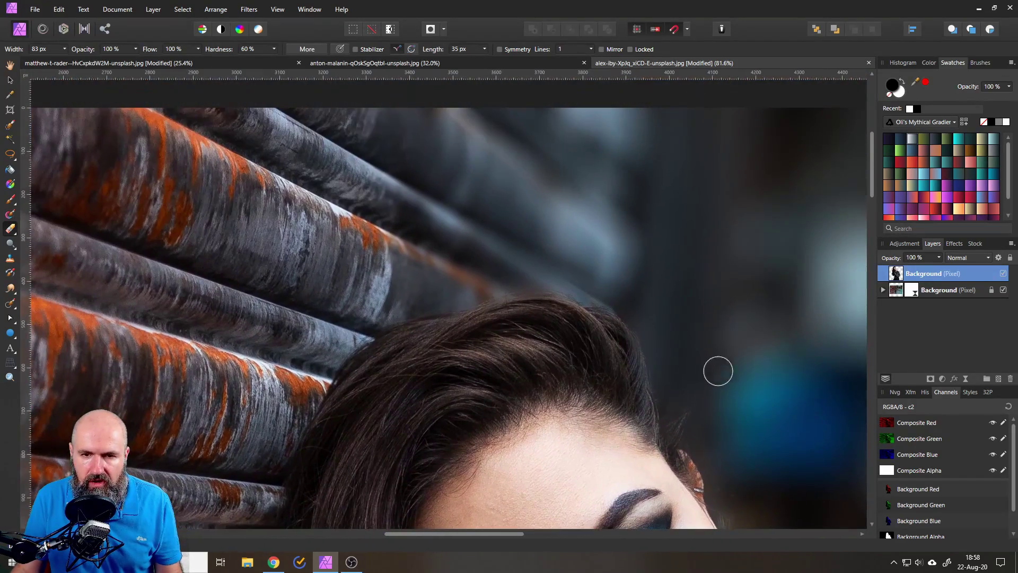
scroll(408, 296, "up", 1)
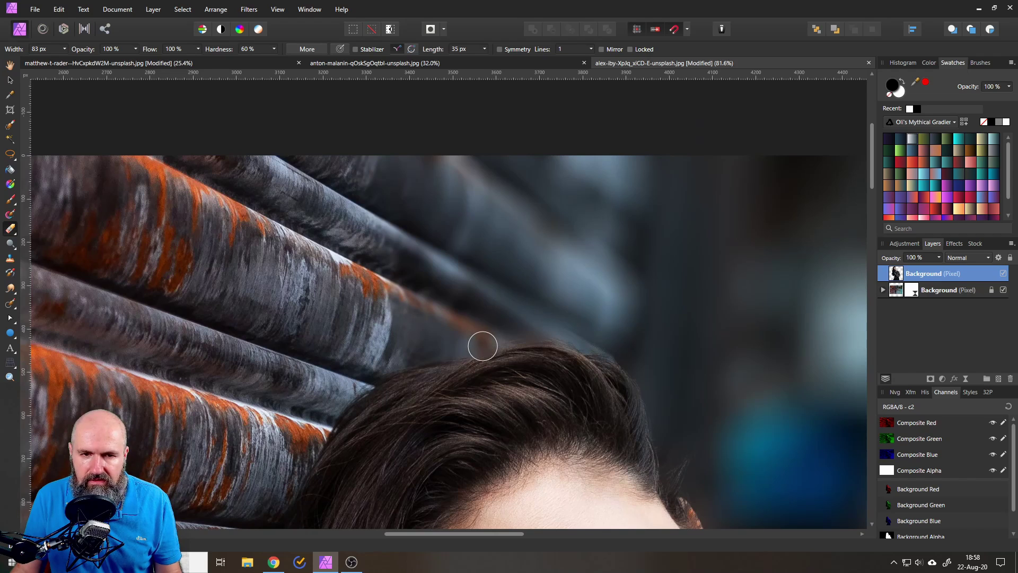
scroll(483, 346, "down", 3)
scroll(509, 332, "down", 1)
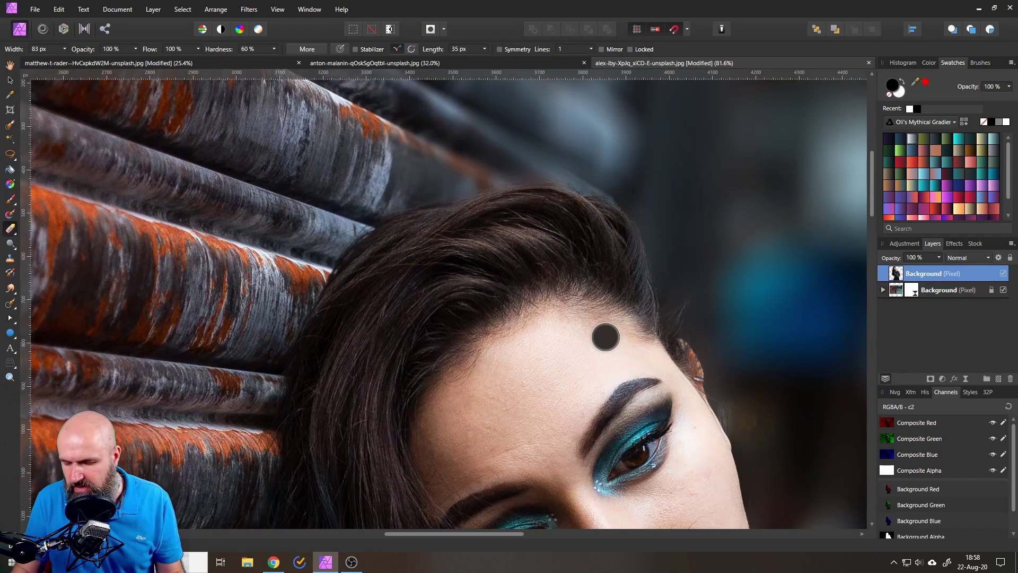
key("ctrl+0")
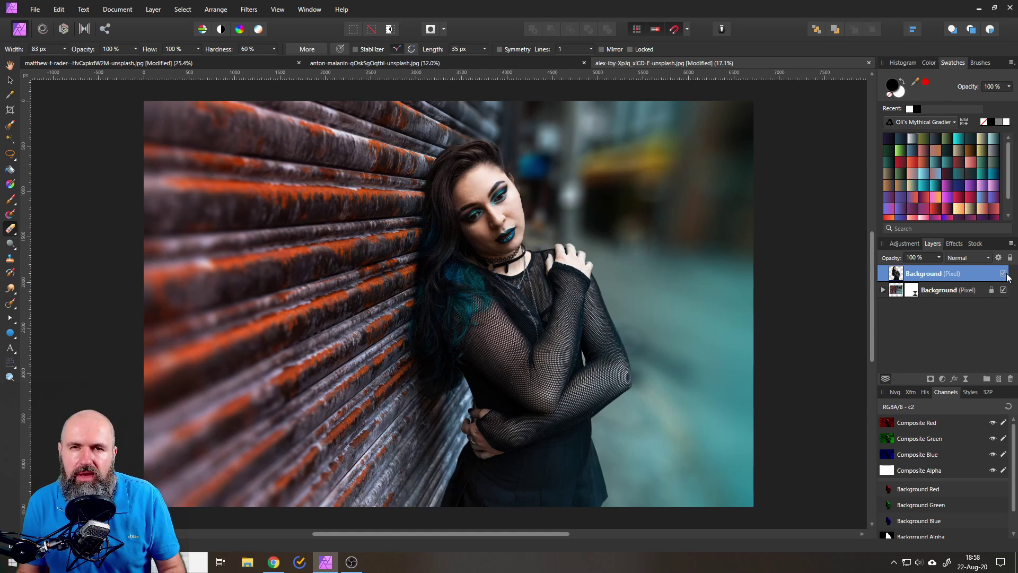
- Expand the Background layer and switch its Depth of Field Blur off and on to compare before and after
left_click(884, 290)
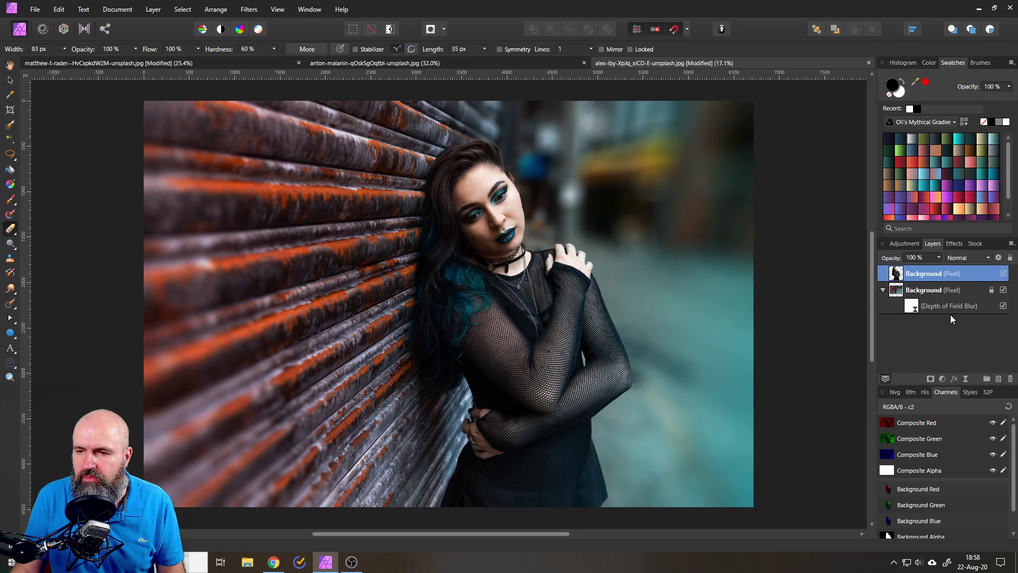
left_click(1003, 306)
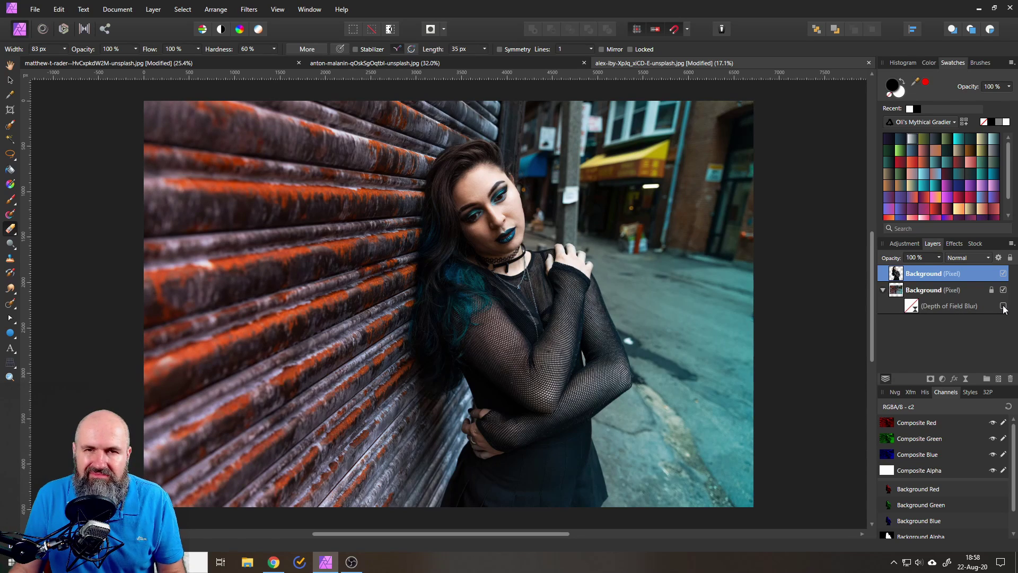
left_click(1003, 306)
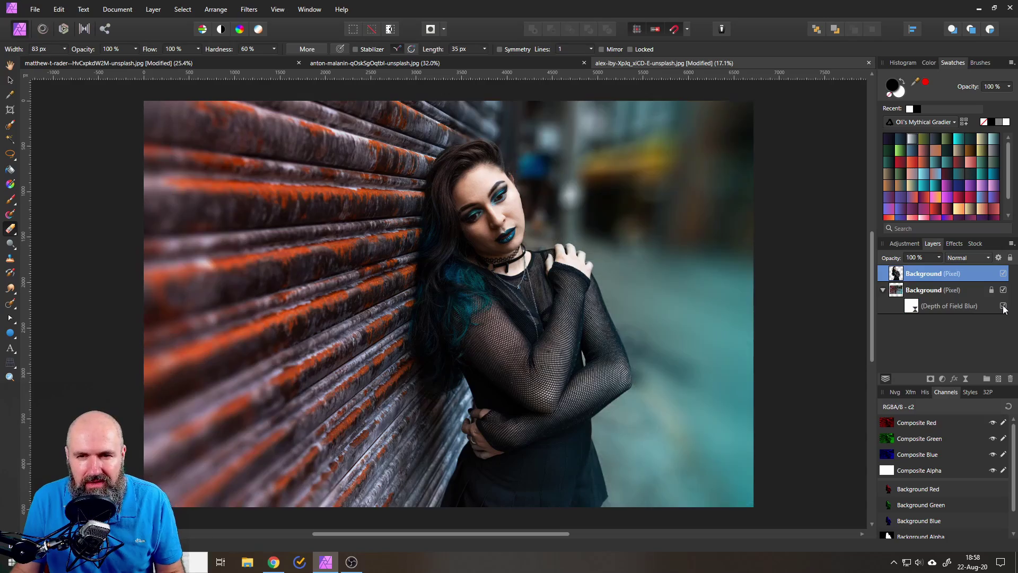